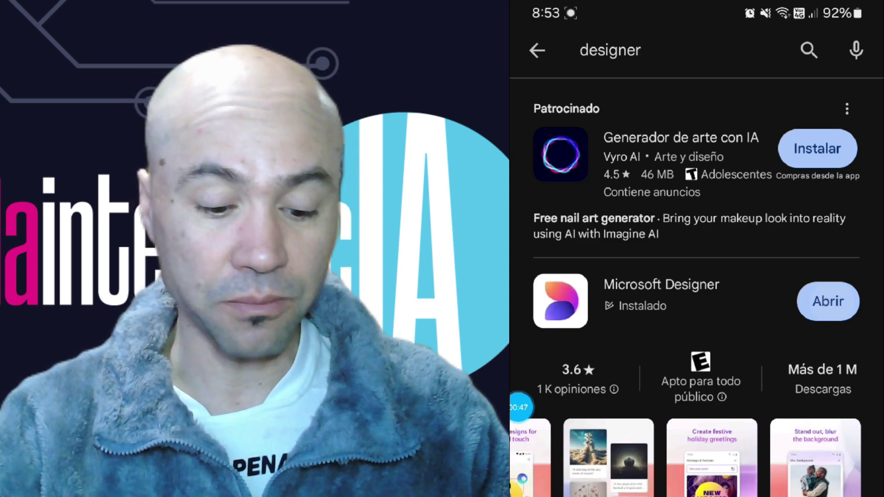
- Launch Microsoft Designer and scroll through its home feed
left_click(828, 302)
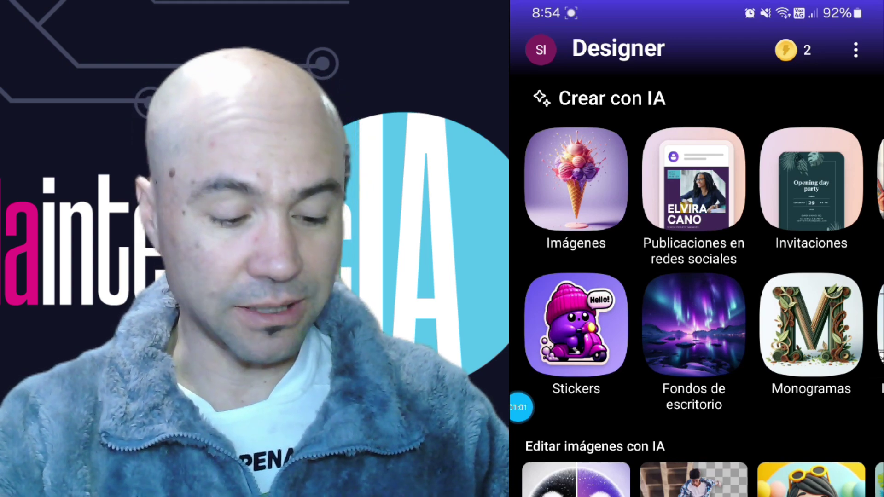
scroll(697, 286, "down", 5)
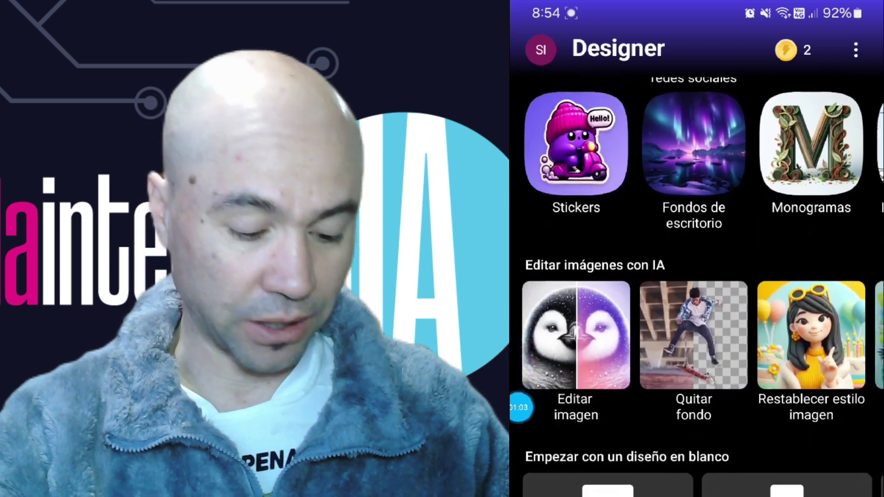
scroll(697, 286, "down", 5)
scroll(697, 285, "down", 4)
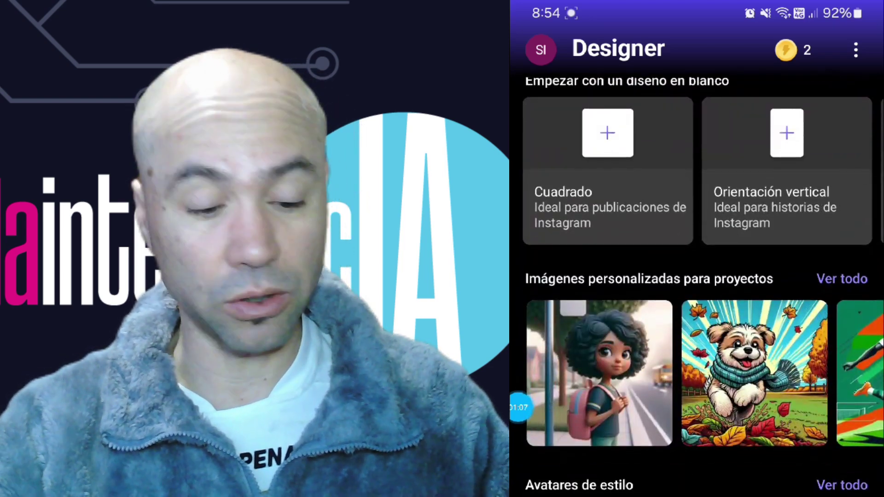
scroll(697, 286, "up", 5)
scroll(697, 286, "up", 5)
scroll(697, 286, "up", 5)
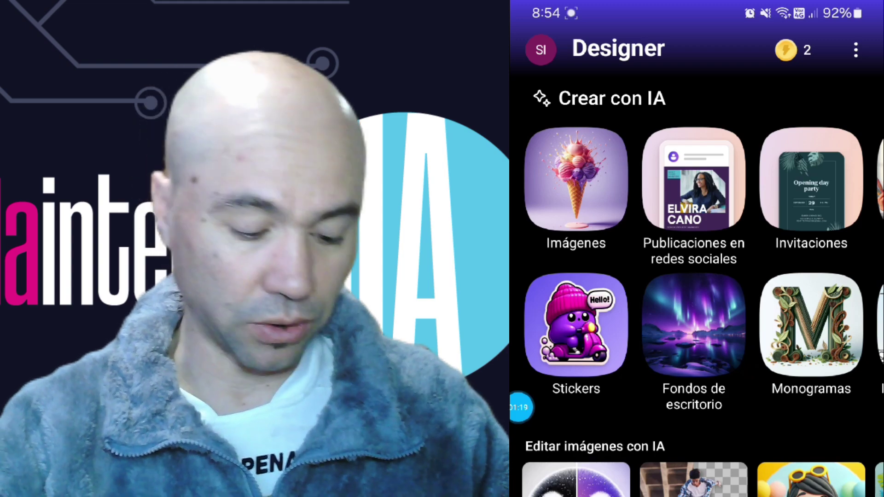
- Browse the Crear con IA and Editar imágenes con IA category rows
scroll(697, 285, "down", 3)
scroll(697, 286, "down", 2)
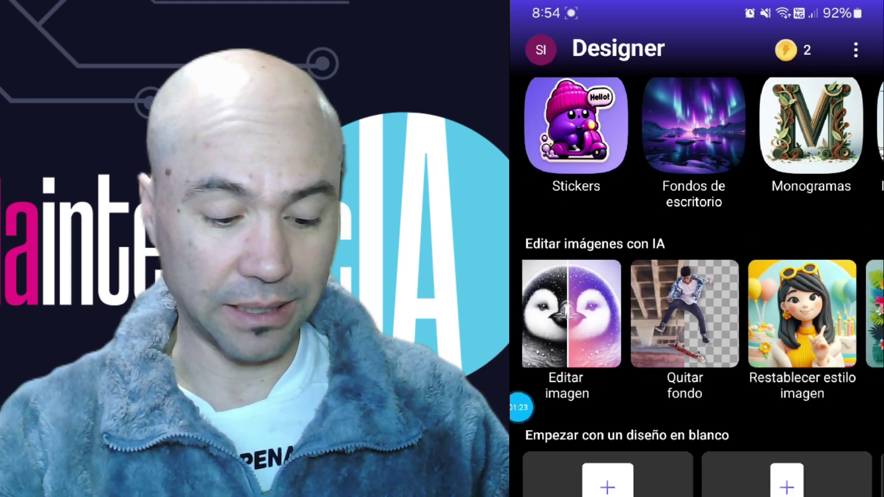
scroll(694, 313, "right", 2)
scroll(698, 313, "right", 2)
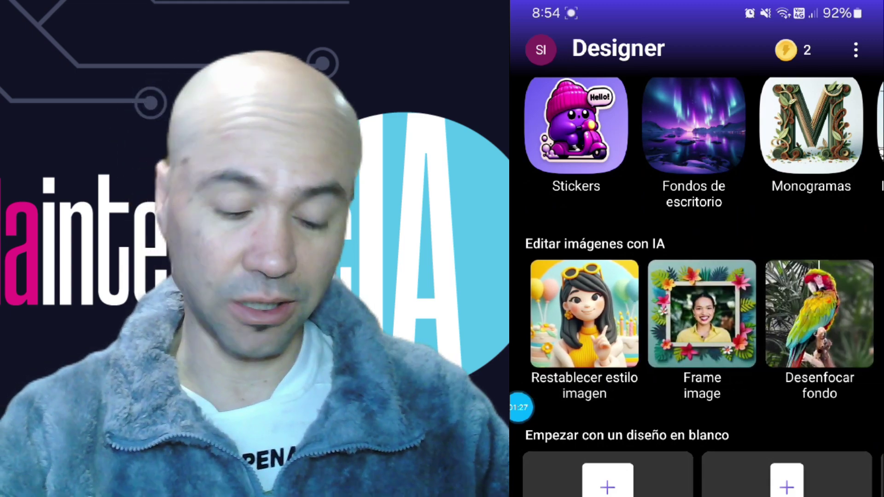
scroll(697, 286, "down", 2)
scroll(697, 286, "down", 4)
scroll(696, 286, "down", 7)
scroll(697, 286, "down", 5)
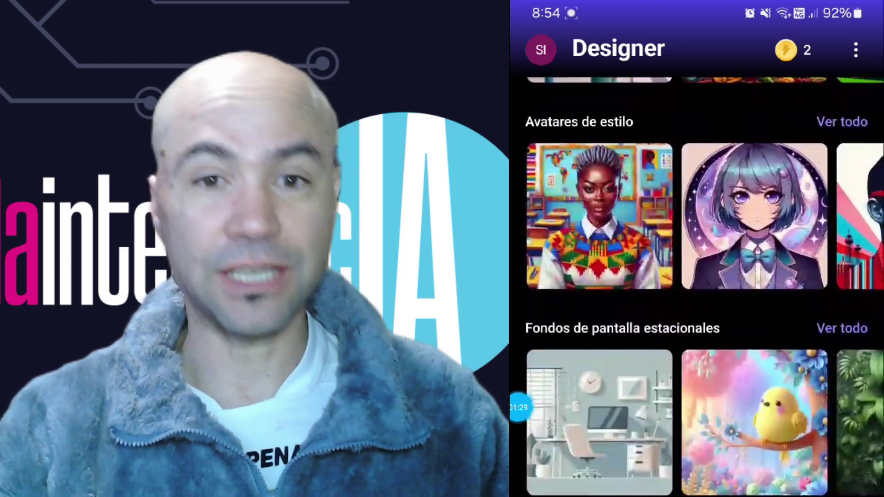
scroll(697, 286, "up", 10)
scroll(697, 286, "up", 6)
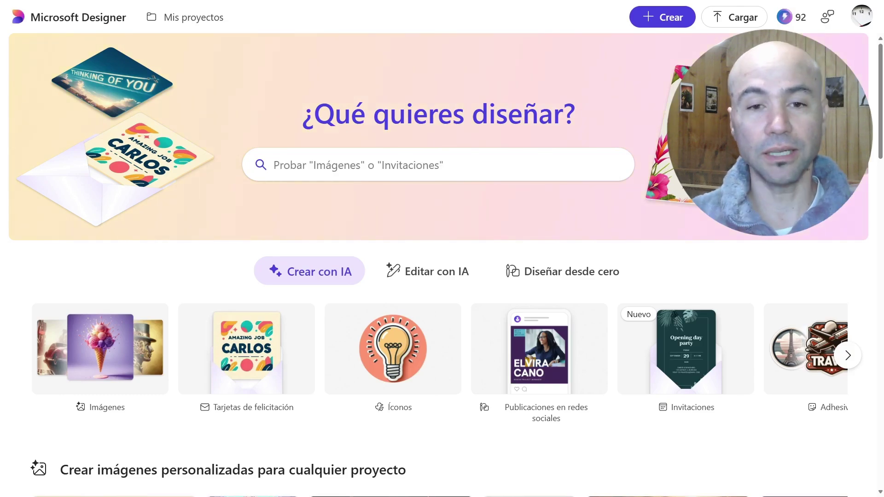
scroll(677, 226, "down", 4)
scroll(677, 228, "down", 4)
scroll(678, 231, "down", 8)
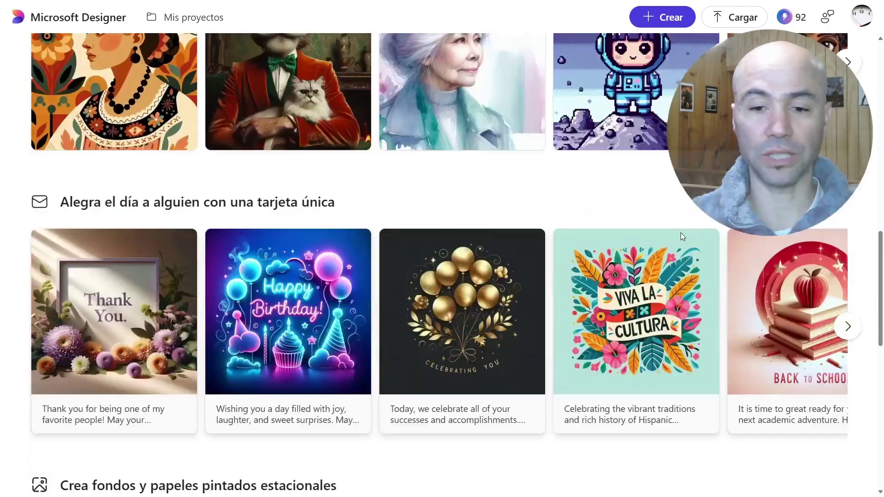
scroll(681, 233, "up", 8)
scroll(691, 253, "up", 8)
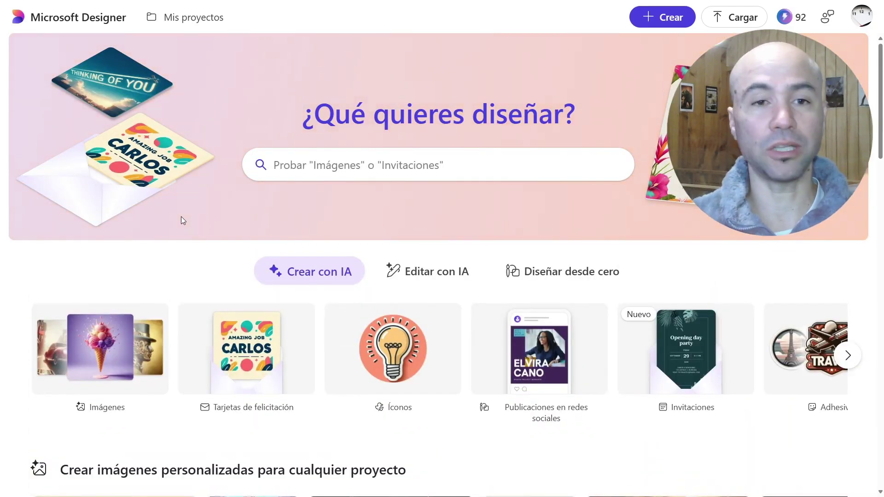
scroll(181, 220, "down", 1)
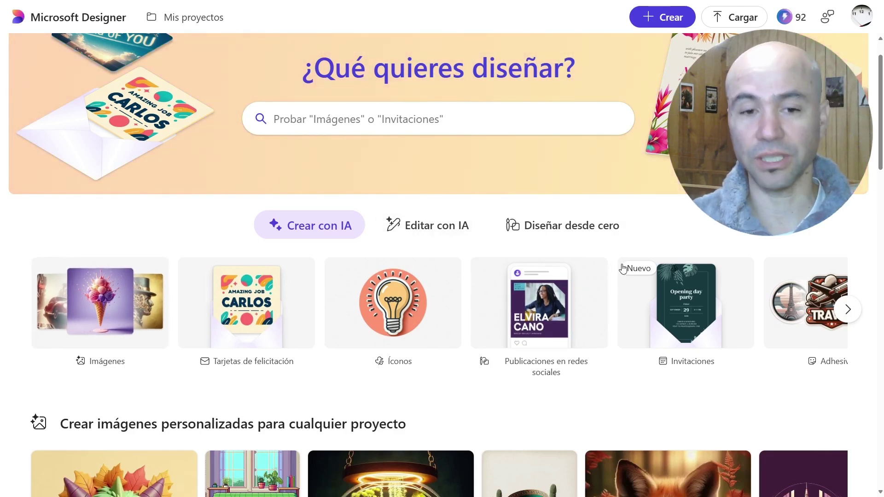
scroll(624, 272, "down", 3)
scroll(361, 293, "down", 2)
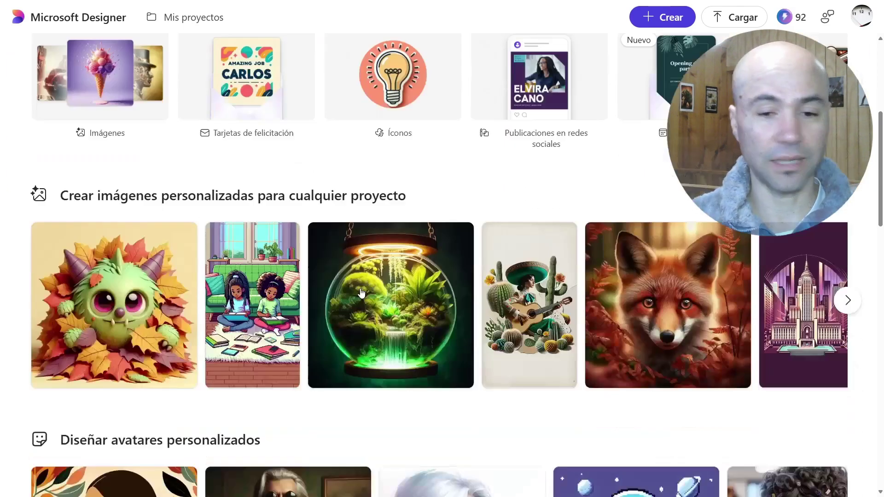
scroll(285, 338, "up", 5)
scroll(299, 322, "up", 3)
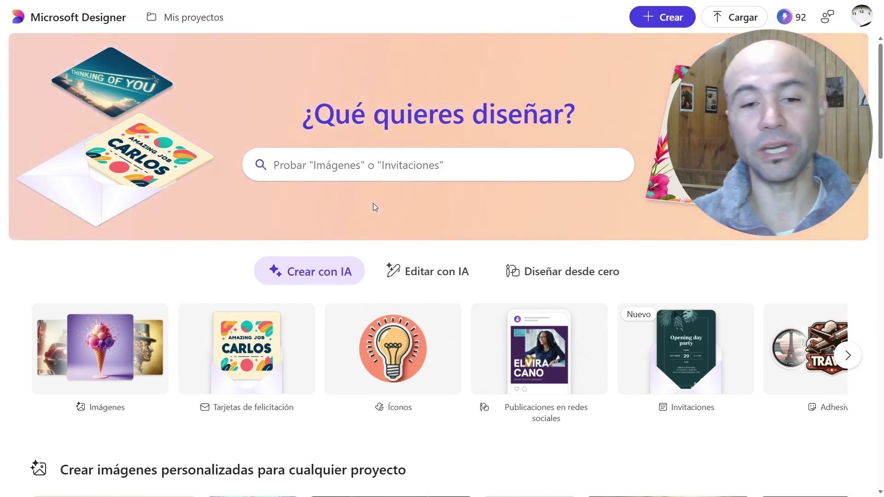
scroll(374, 206, "down", 2)
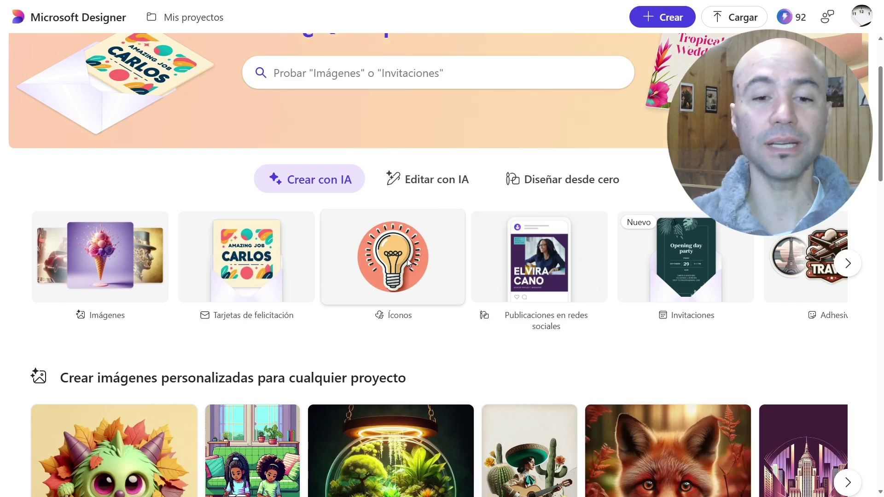
- Open the Íconos tool and browse its Explorar ideas examples
left_click(407, 258)
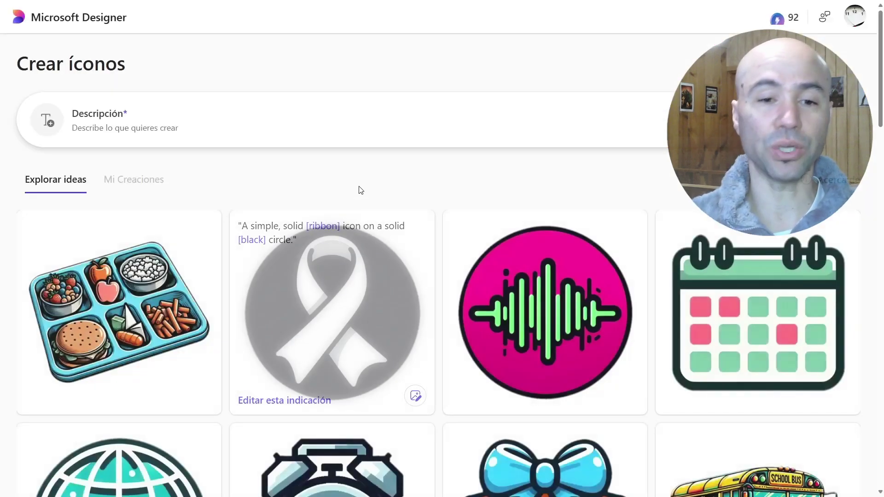
scroll(352, 186, "down", 2)
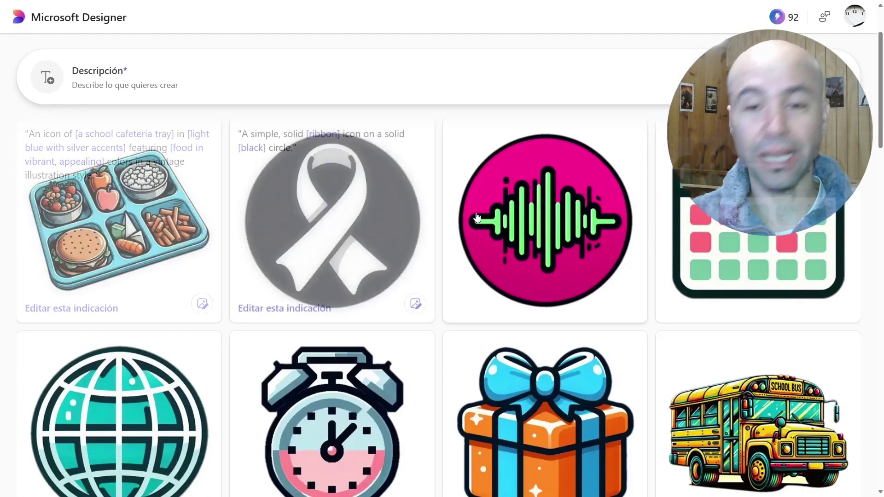
scroll(584, 213, "down", 2)
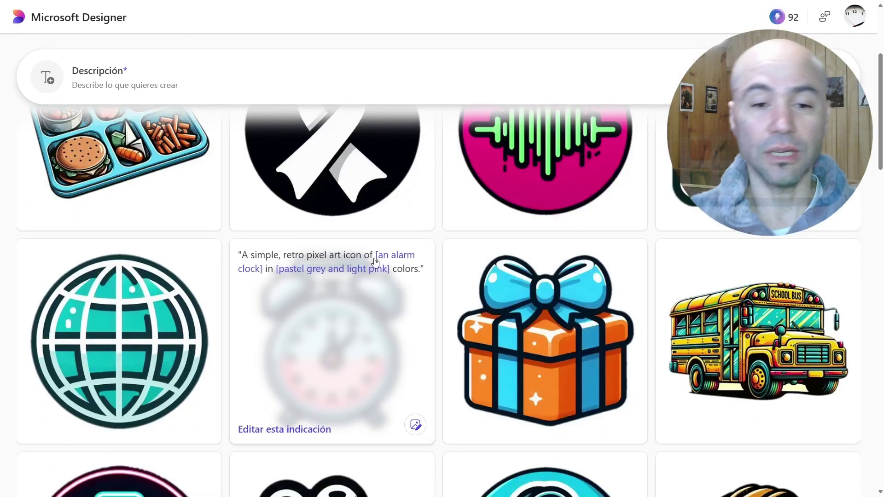
scroll(410, 303, "down", 4)
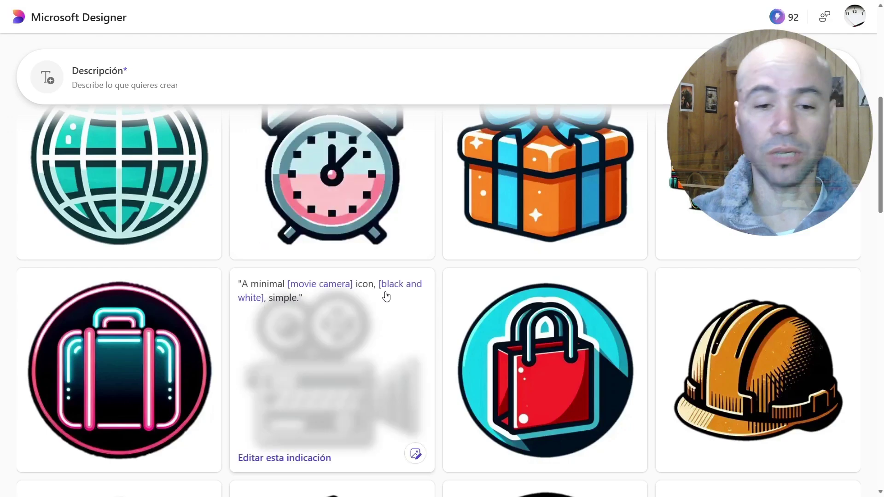
scroll(385, 296, "down", 2)
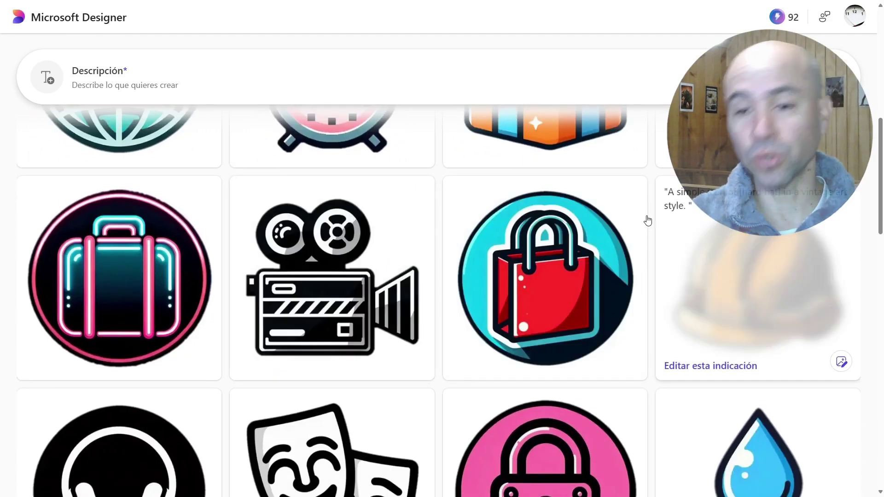
scroll(459, 247, "down", 4)
scroll(430, 273, "down", 2)
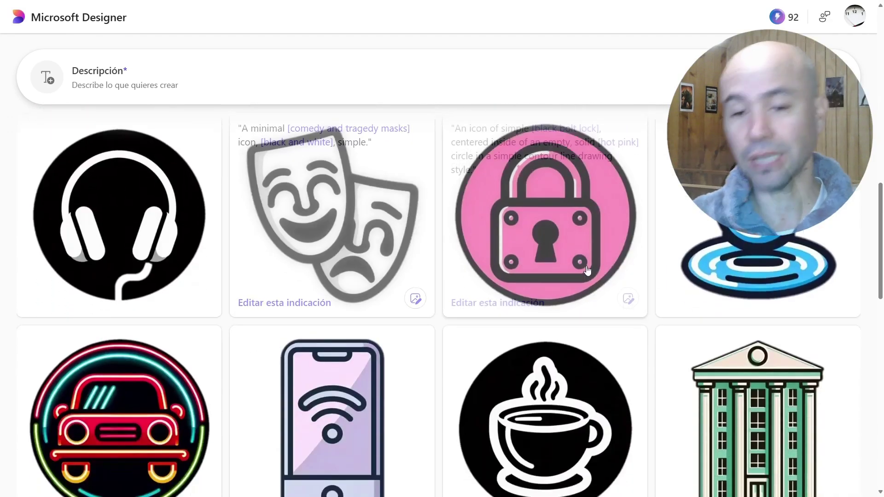
scroll(625, 276, "up", 1)
scroll(624, 279, "up", 8)
scroll(624, 281, "up", 5)
scroll(559, 217, "up", 1)
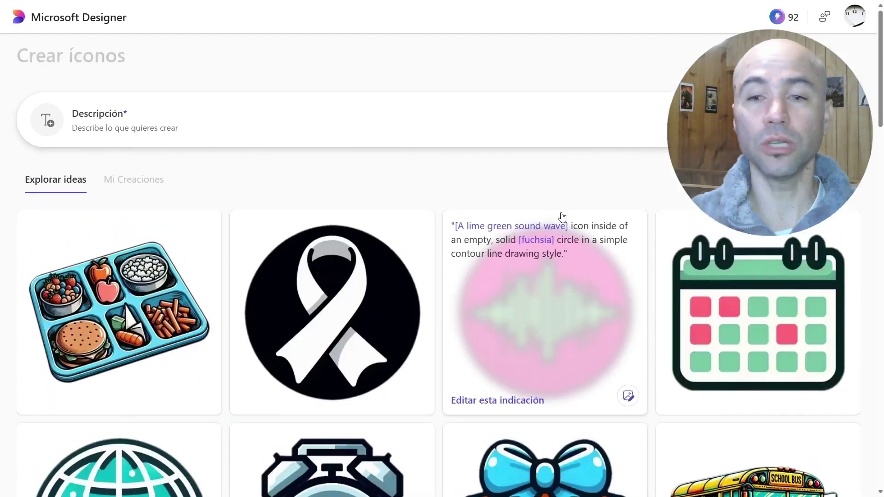
- Open and collapse the Descripción box, then review the example icons' prompts
left_click(172, 134)
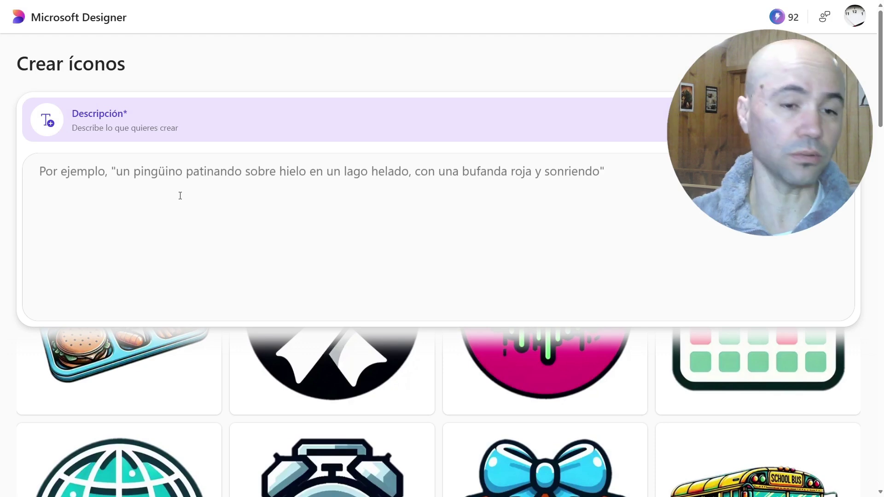
left_click(235, 84)
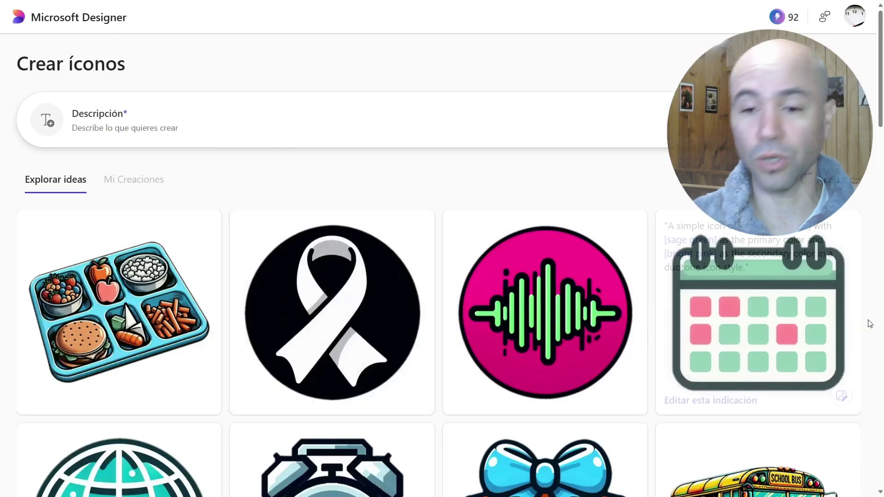
scroll(804, 323, "down", 2)
scroll(737, 277, "down", 3)
scroll(644, 223, "down", 3)
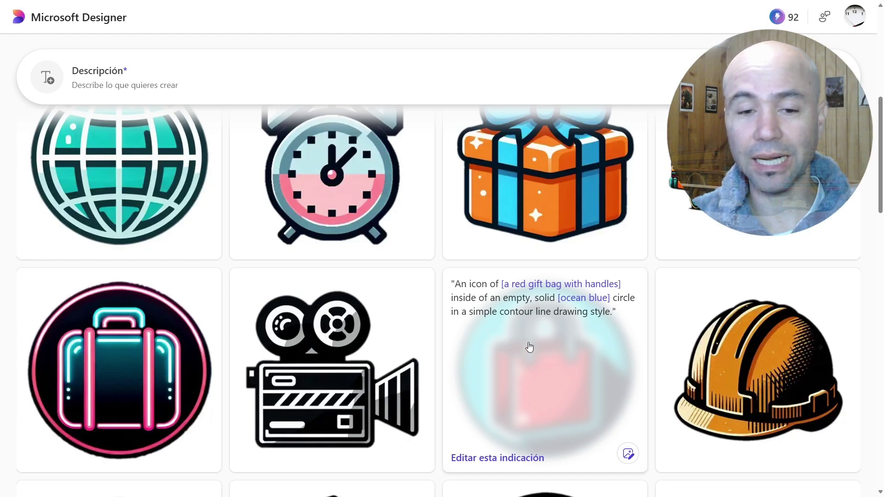
mouse_move(333, 369)
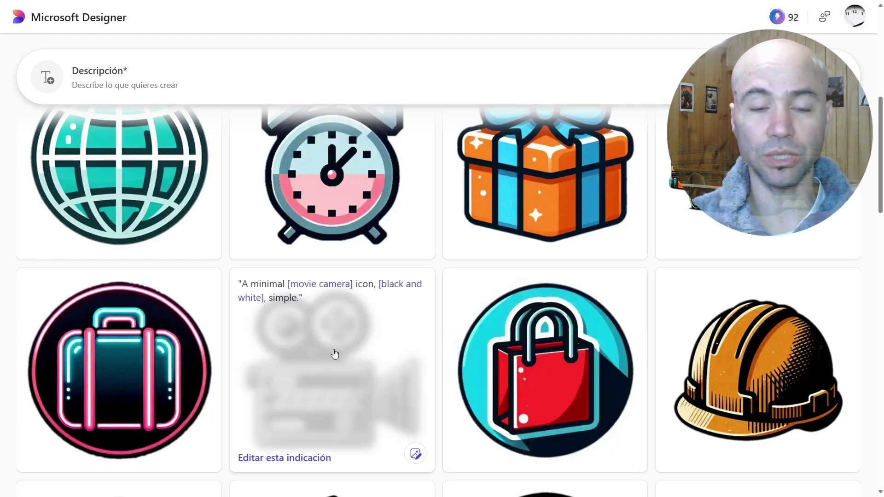
scroll(452, 326, "up", 8)
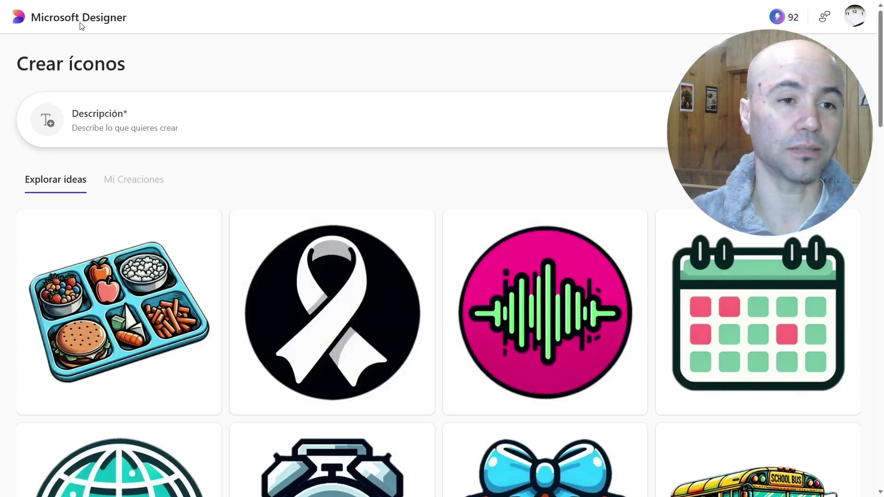
- Return to the Designer home, browse the category carousel, and open Crear imágenes
left_click(420, 332)
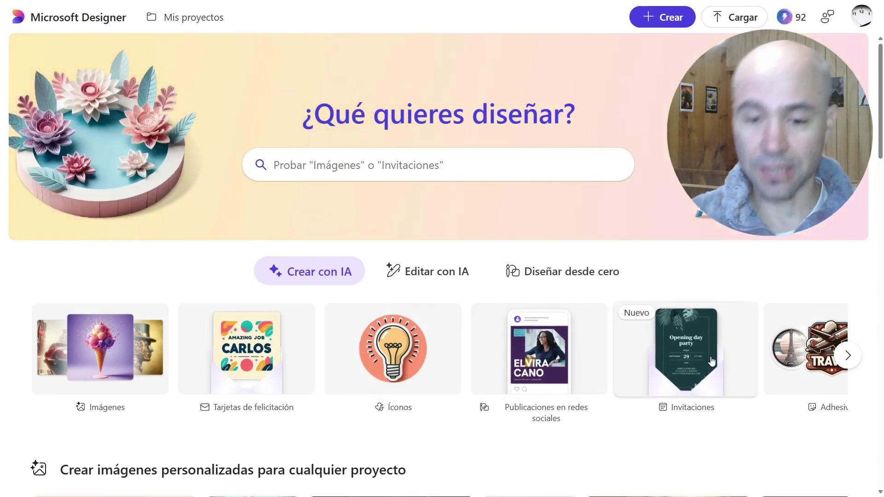
left_click(847, 356)
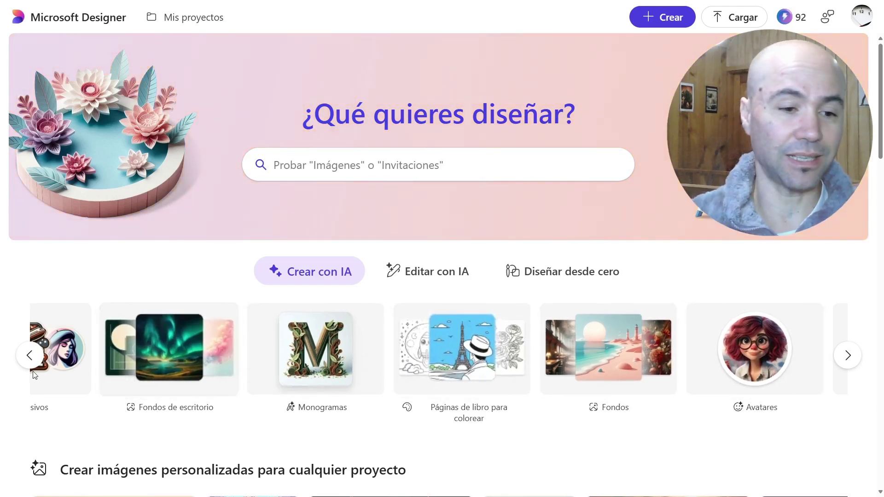
left_click(31, 353)
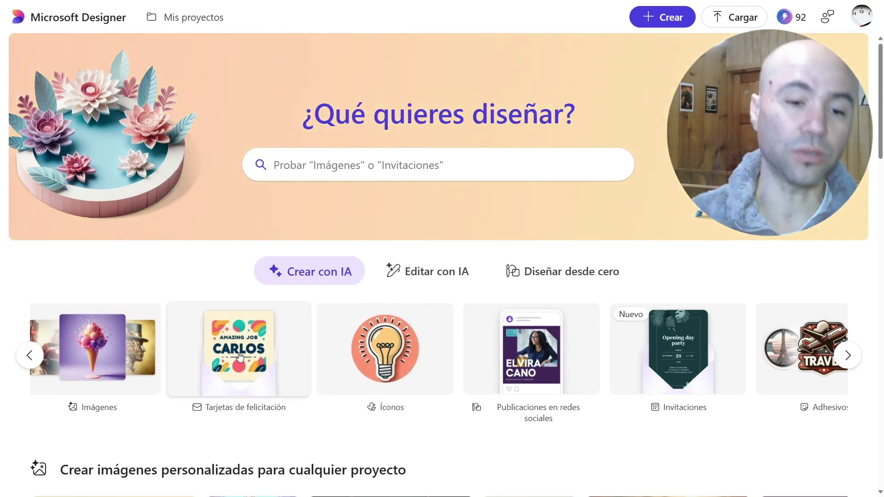
left_click(109, 357)
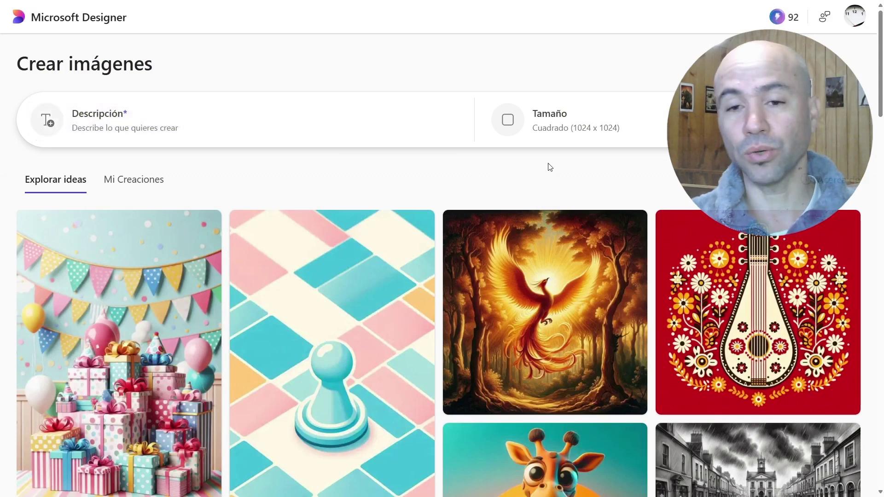
- Try the vertical and wide Tamaño options, then keep the image size Cuadrado
left_click(599, 124)
left_click(455, 212)
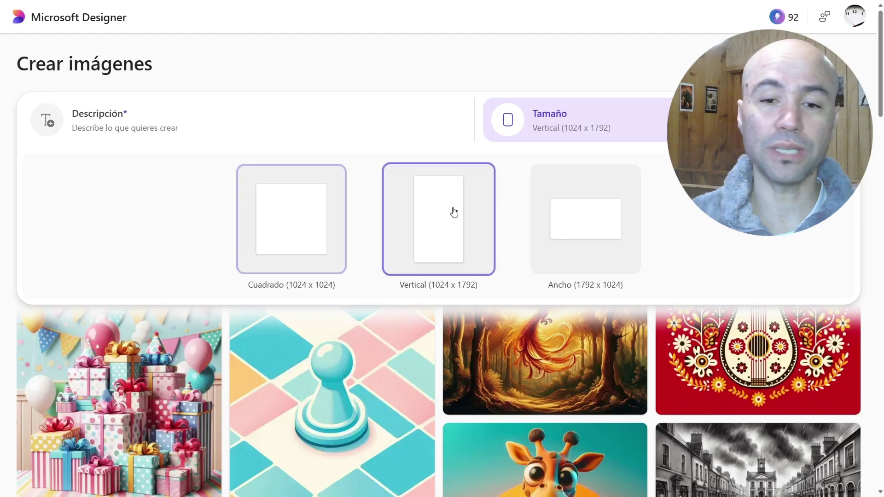
left_click(607, 217)
left_click(456, 213)
left_click(323, 199)
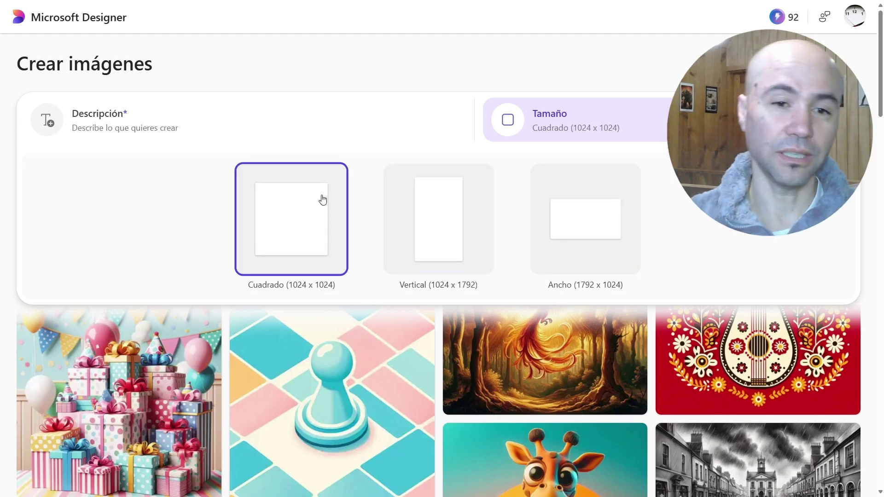
left_click(329, 76)
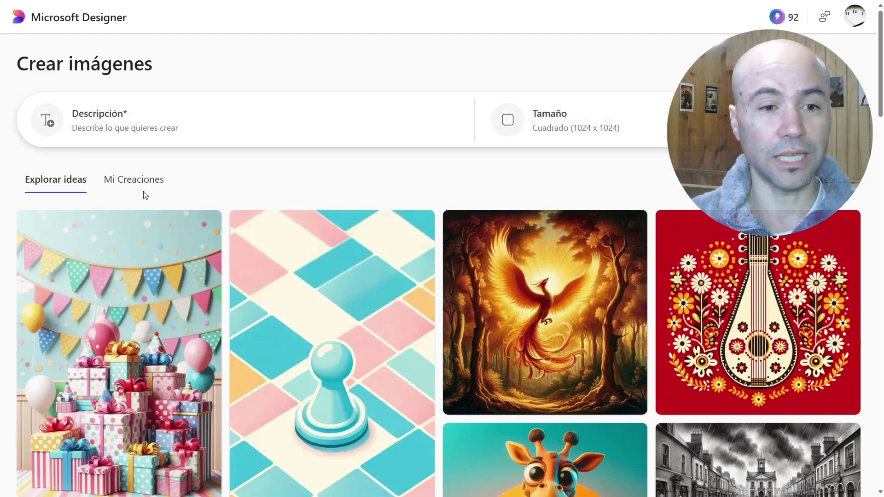
- Browse previous creations in Mi Creaciones
left_click(138, 182)
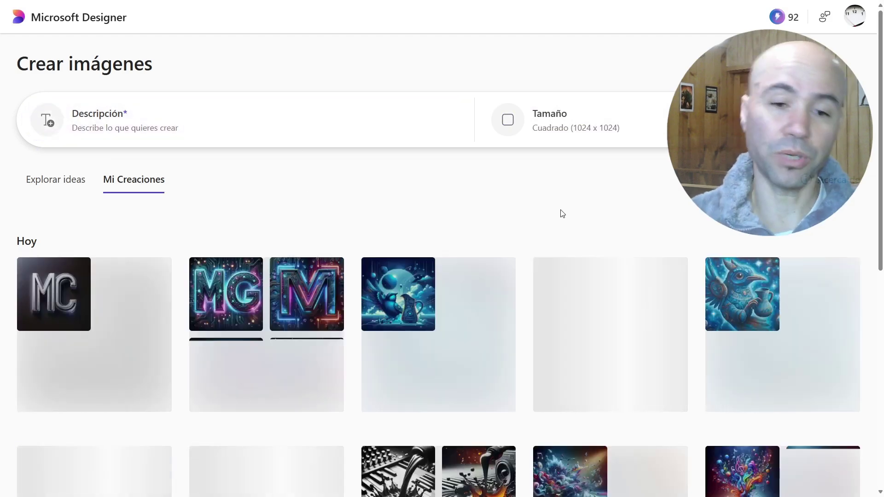
scroll(554, 203, "down", 2)
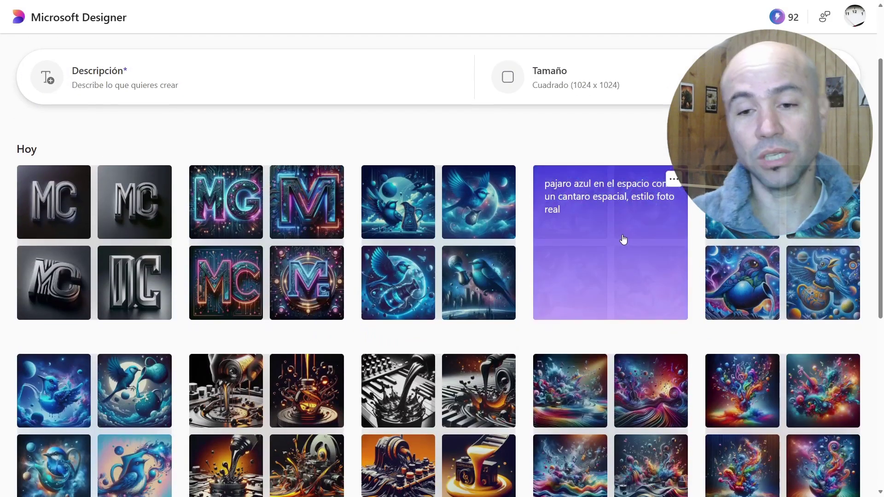
scroll(369, 252, "down", 5)
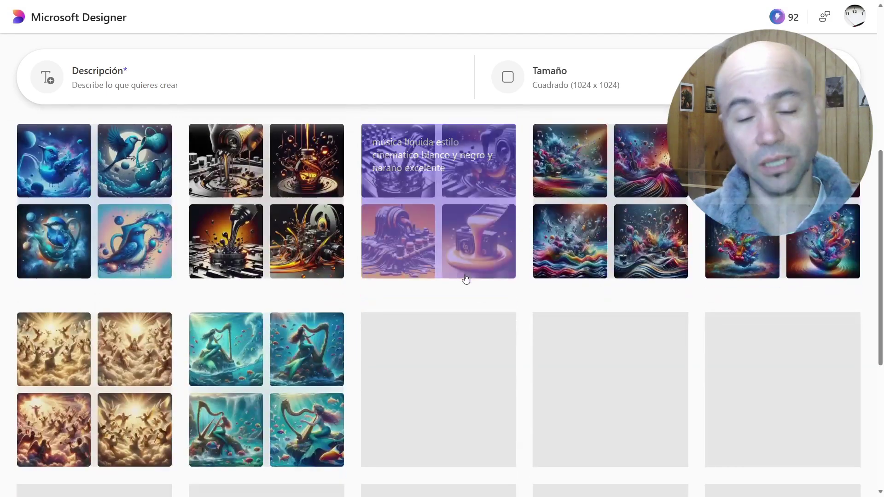
scroll(415, 271, "down", 4)
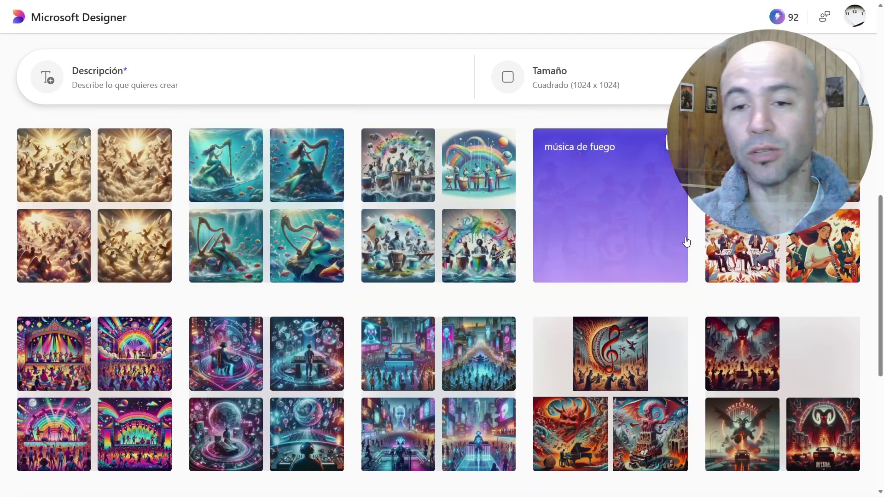
scroll(355, 243, "down", 3)
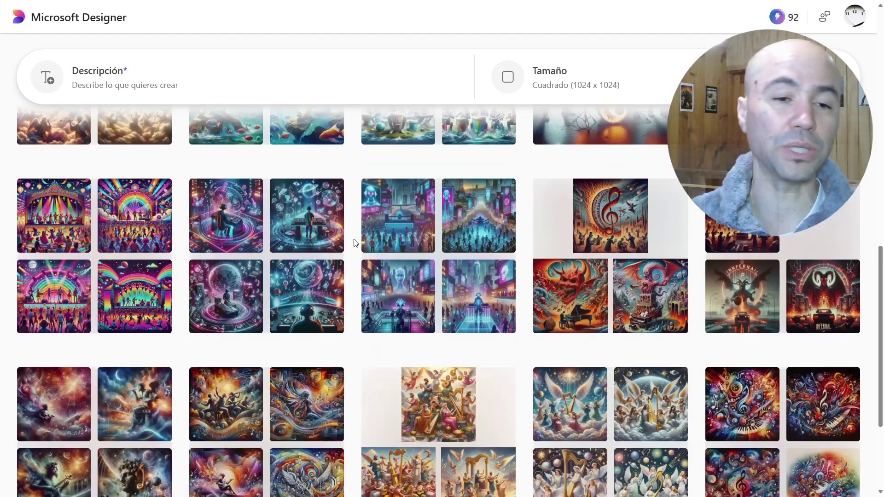
scroll(356, 243, "down", 3)
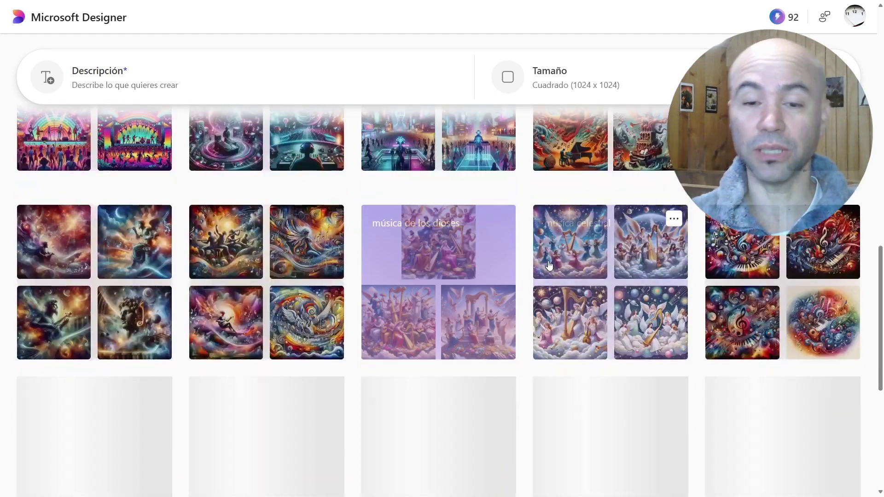
scroll(560, 253, "down", 3)
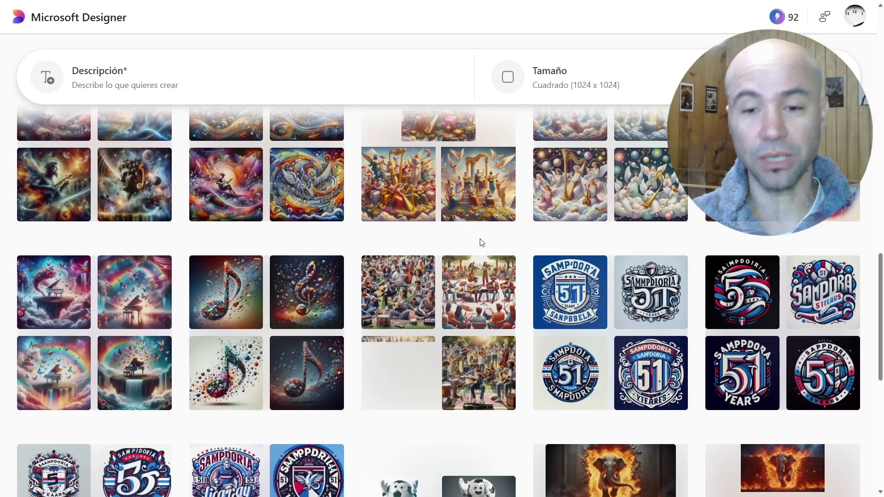
scroll(482, 243, "down", 2)
scroll(490, 242, "down", 2)
scroll(539, 289, "up", 6)
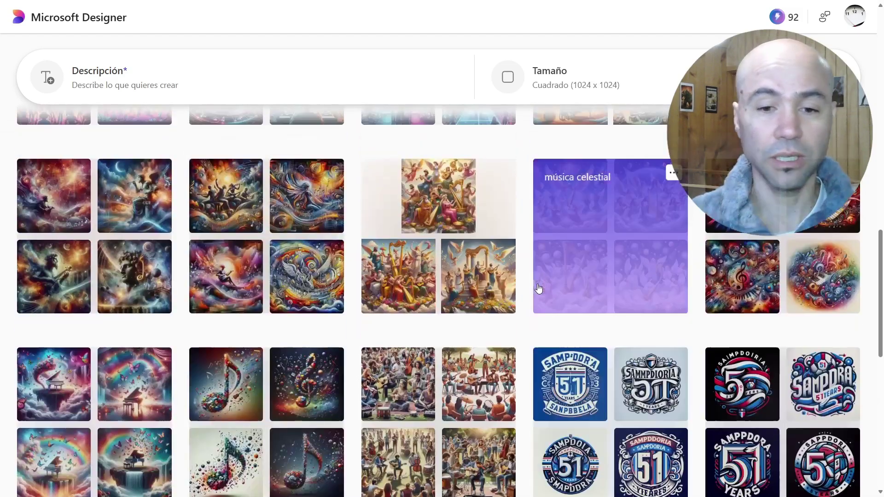
scroll(539, 289, "up", 10)
scroll(537, 284, "up", 10)
scroll(537, 284, "up", 5)
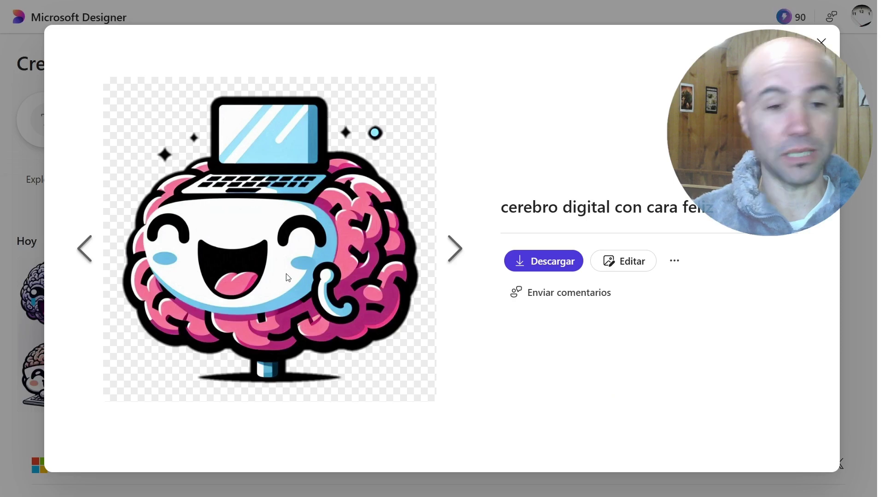
- Flip through the happy brain icons, close the preview, and return to Designer home
left_click(459, 252)
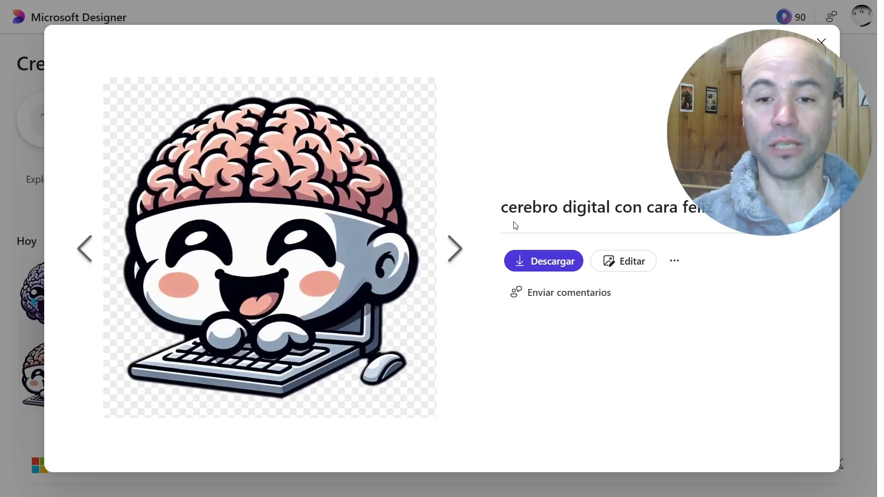
left_click(453, 255)
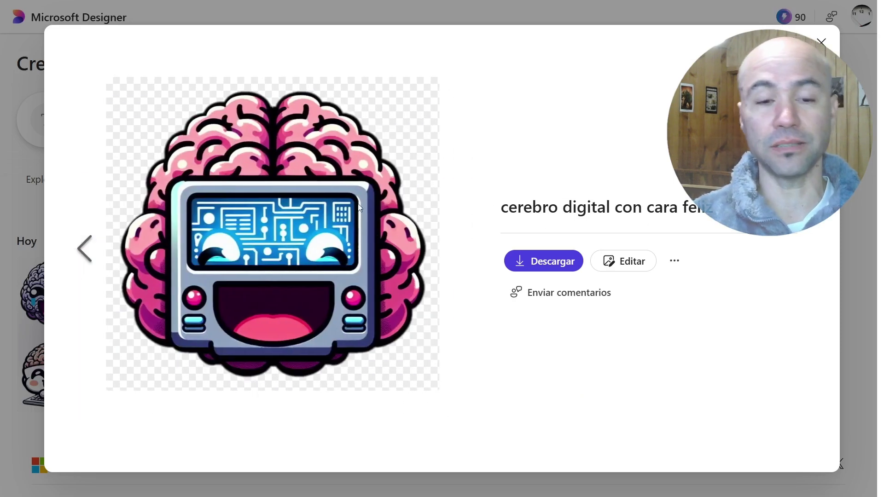
left_click(82, 256)
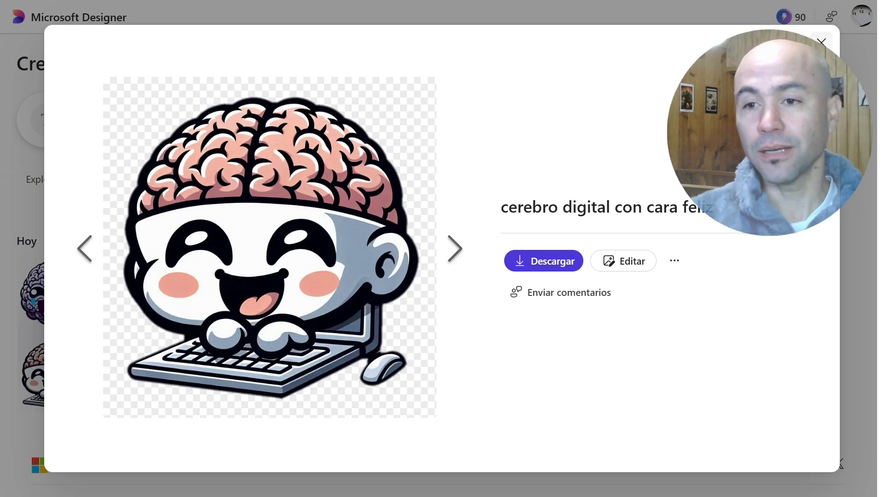
left_click(822, 42)
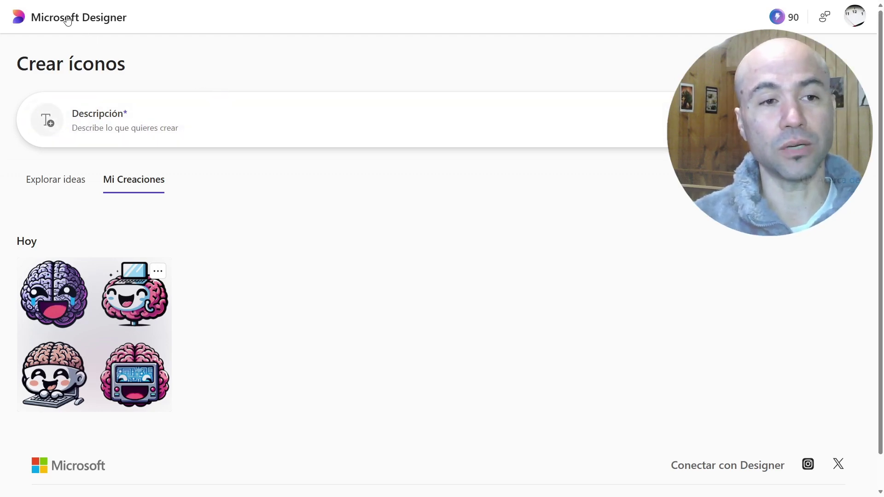
left_click(88, 28)
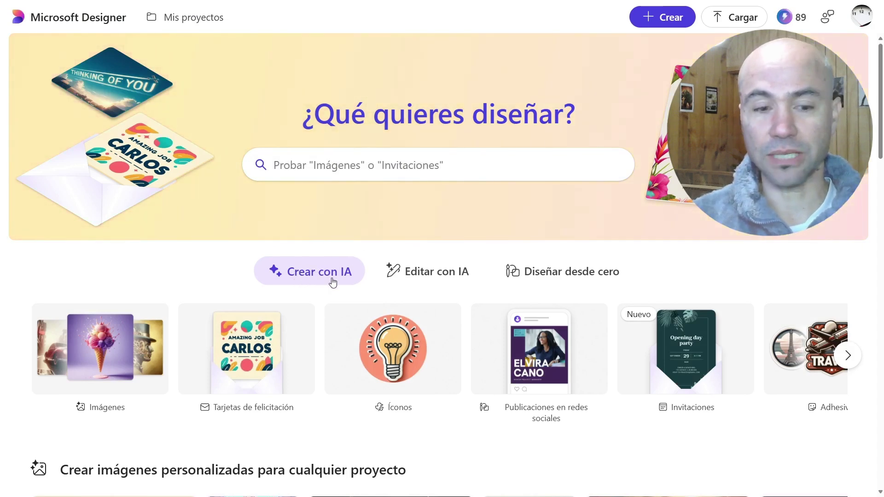
- Show the Editar con IA tools on the home page
left_click(441, 276)
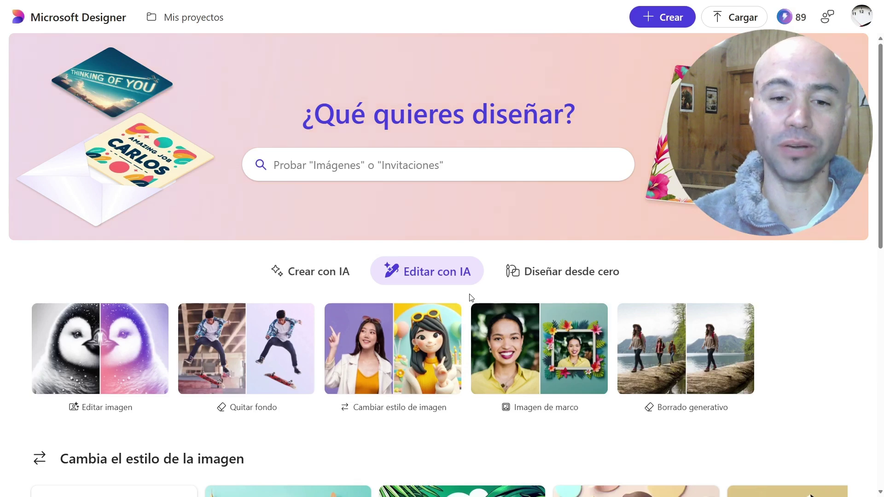
scroll(400, 295, "down", 2)
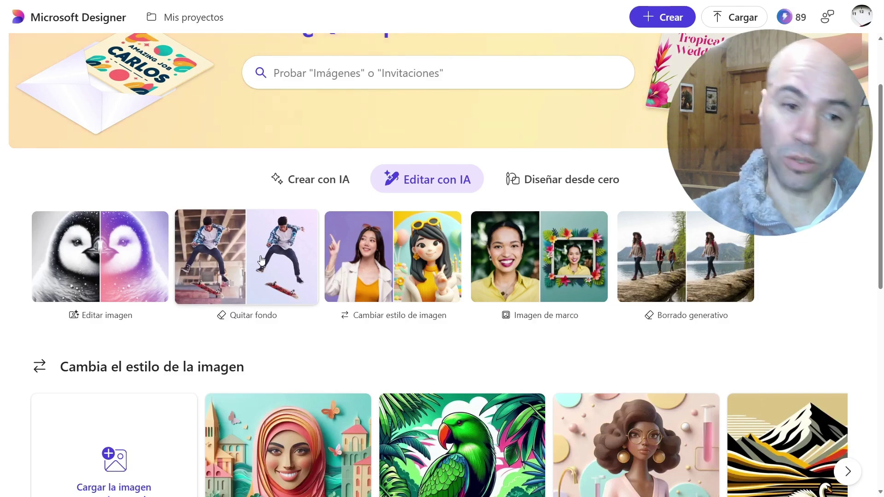
- Upload the robot thinker image from this device into Quitar fondo
left_click(261, 259)
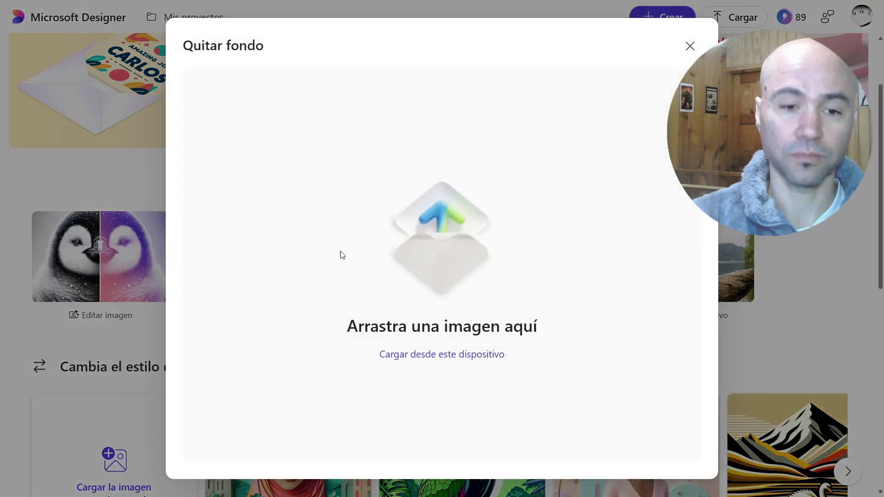
left_click(477, 354)
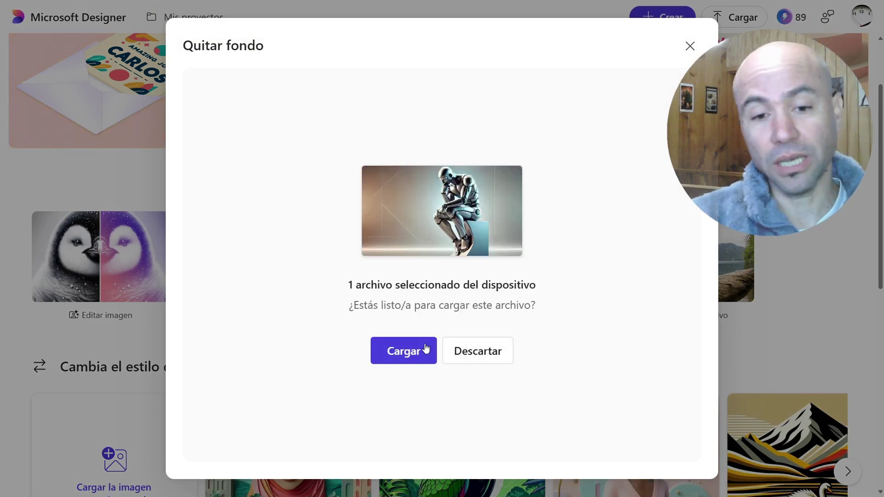
left_click(415, 350)
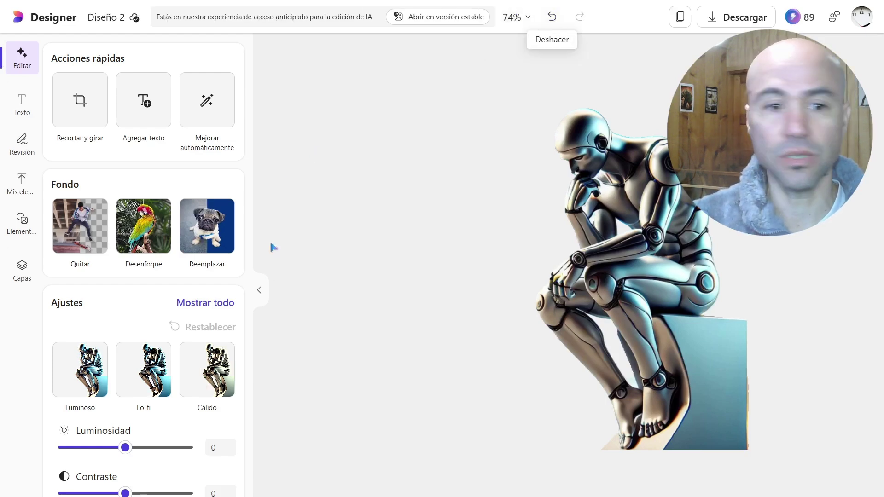
- Compare the robot with and without background via Deshacer/Rehacer, toggling the editing panel
left_click(260, 290)
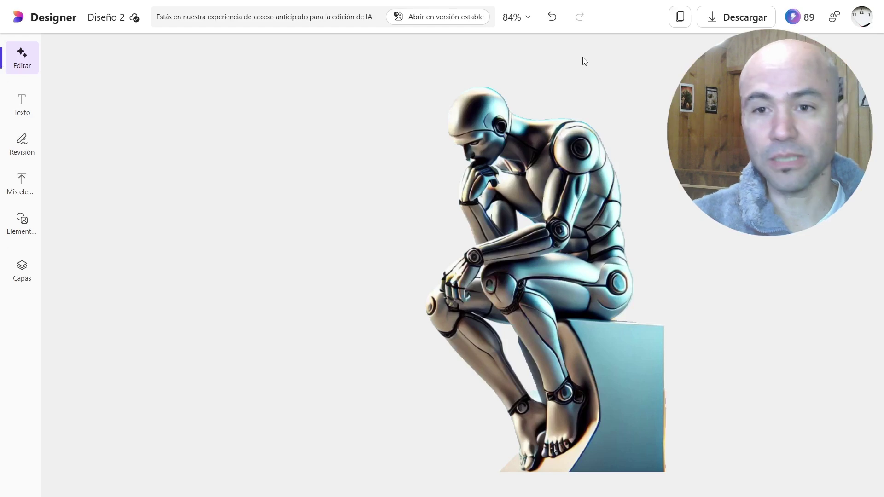
left_click(552, 17)
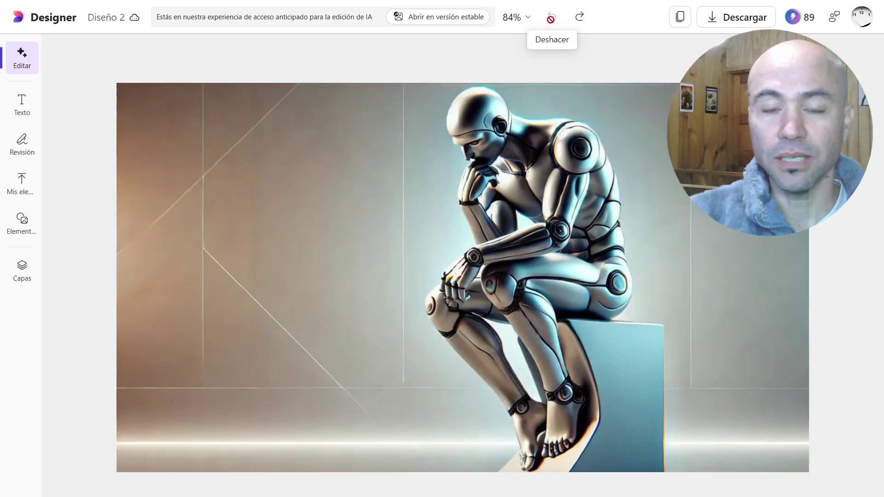
left_click(581, 18)
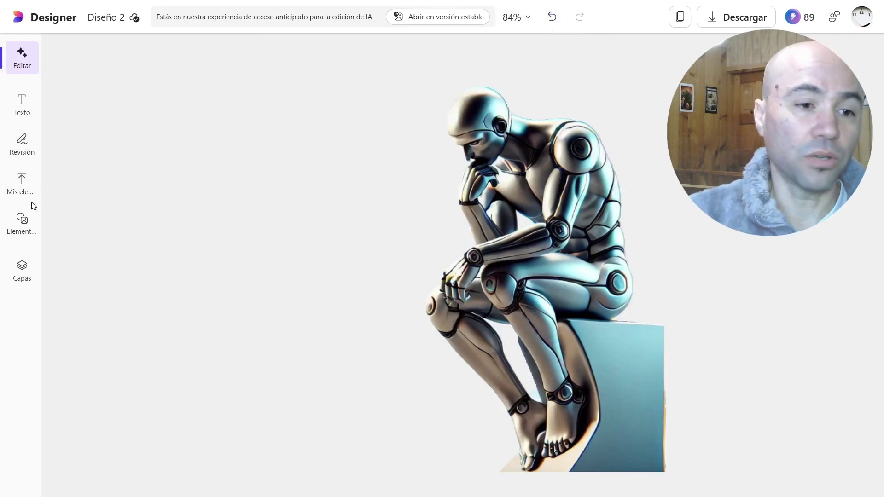
left_click(22, 68)
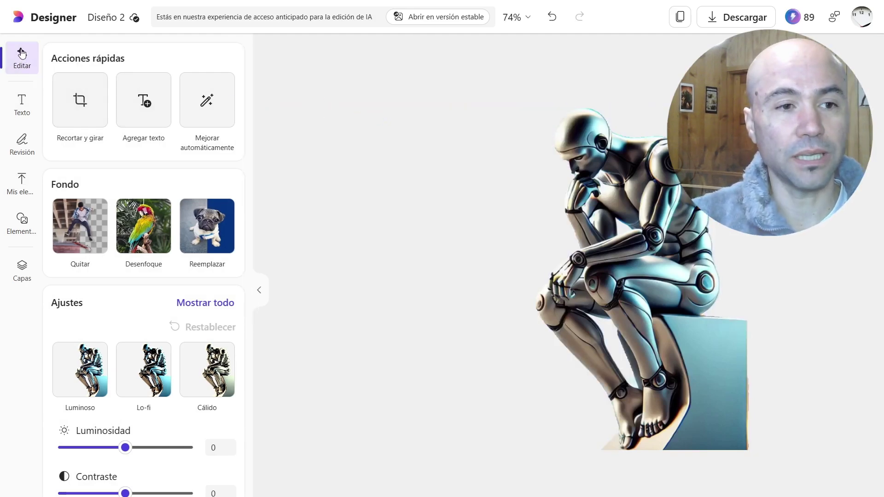
left_click(257, 293)
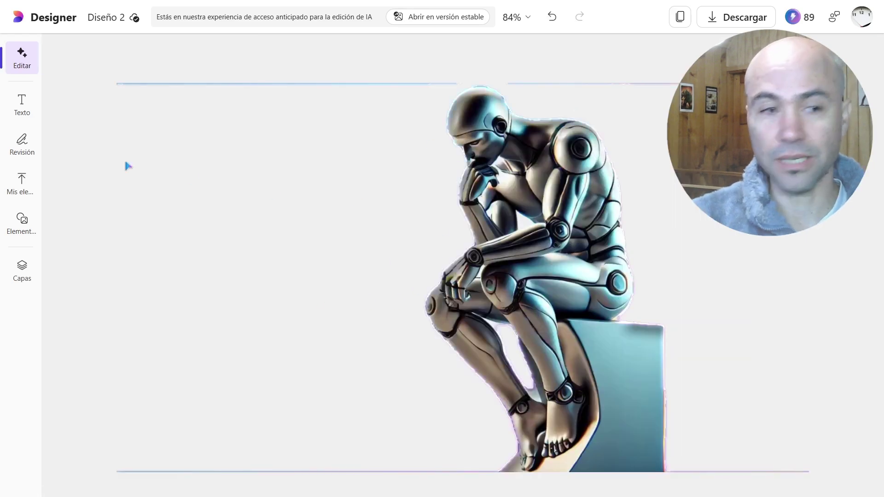
left_click(16, 70)
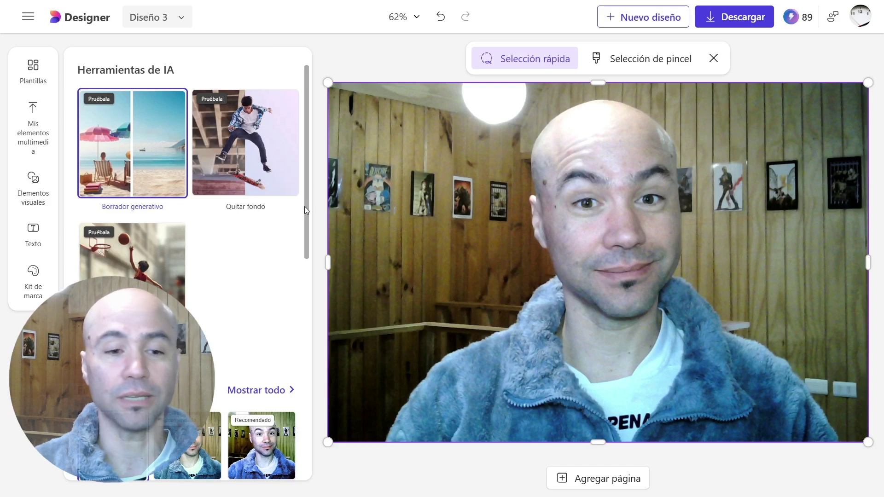
- Apply the Calma filter to the portrait and save the pending changes
scroll(290, 244, "down", 3)
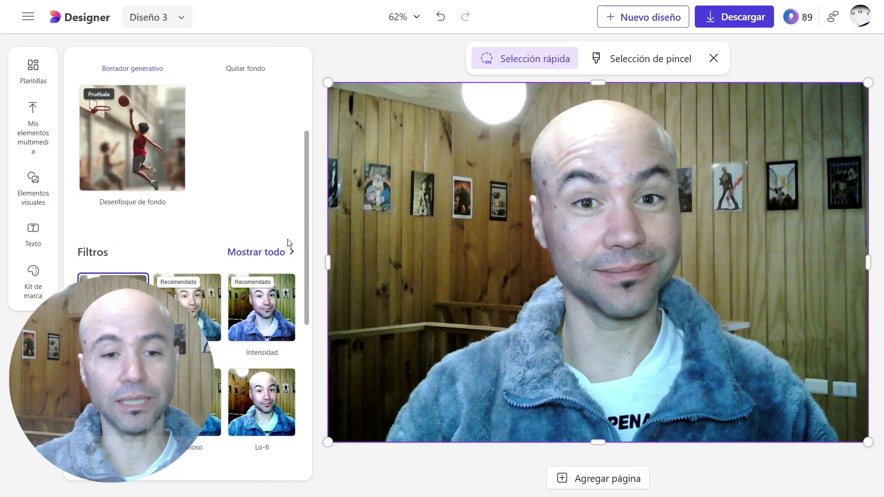
scroll(289, 244, "down", 2)
scroll(289, 244, "down", 2)
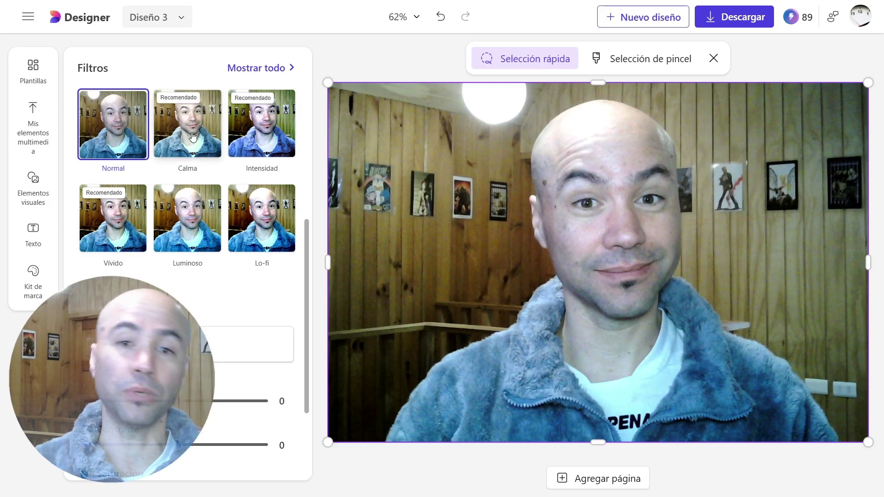
left_click(193, 136)
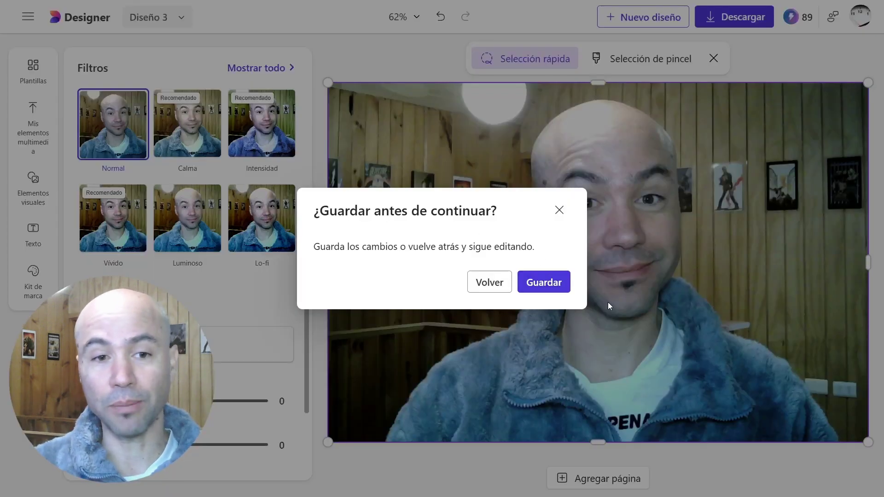
left_click(554, 287)
- Try Intensidad, Lo-fi, Luminoso and Vívido filters, revert to Normal, and pick Borrador generativo
left_click(254, 138)
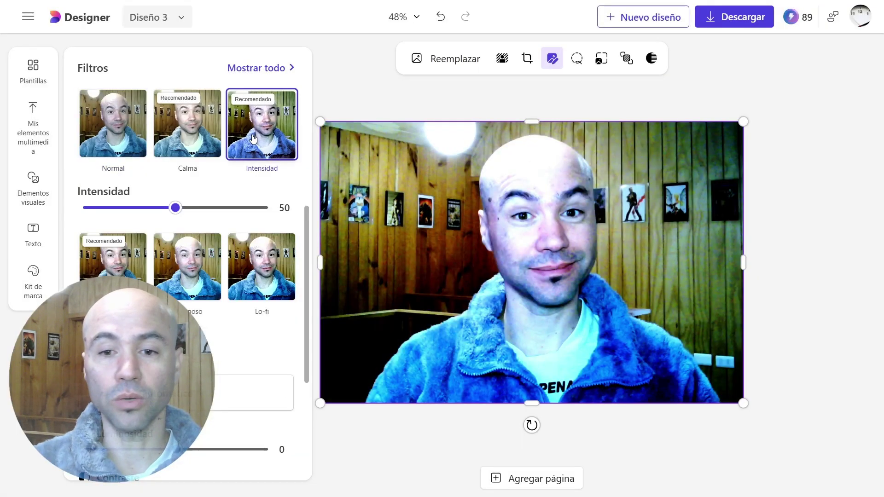
left_click(271, 265)
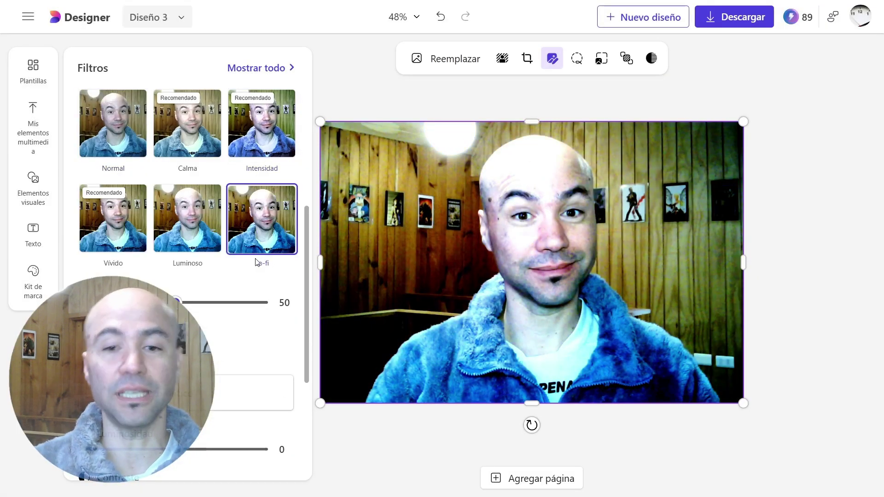
left_click(189, 230)
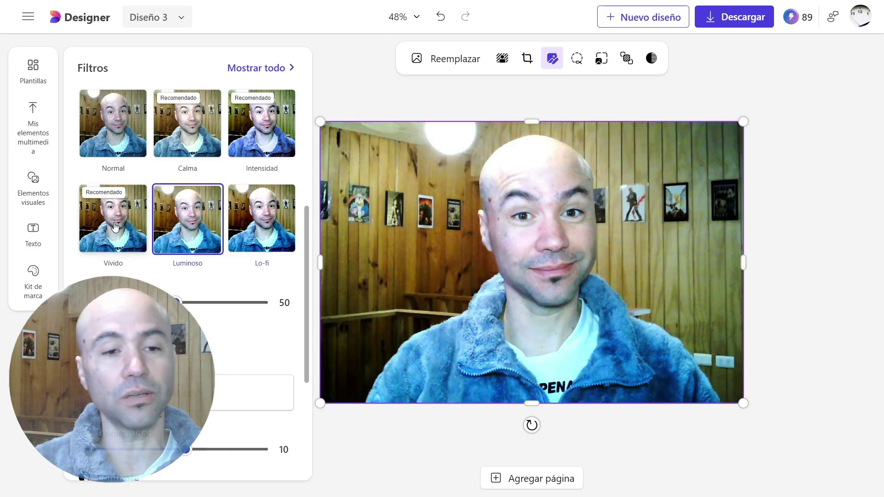
left_click(116, 227)
scroll(114, 244, "up", 3)
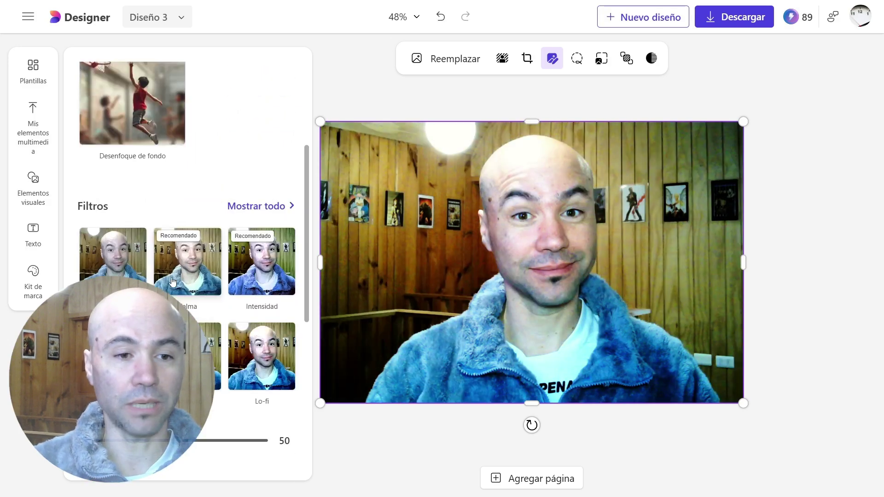
left_click(113, 263)
scroll(216, 264, "up", 4)
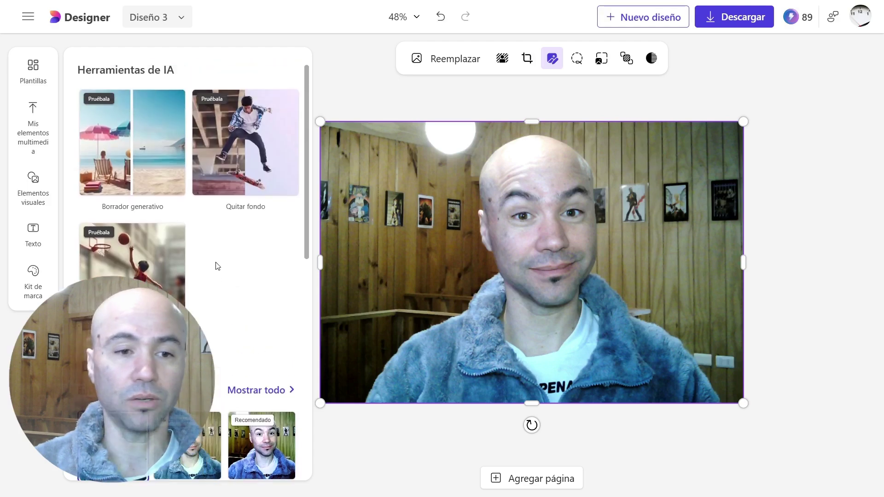
left_click(107, 153)
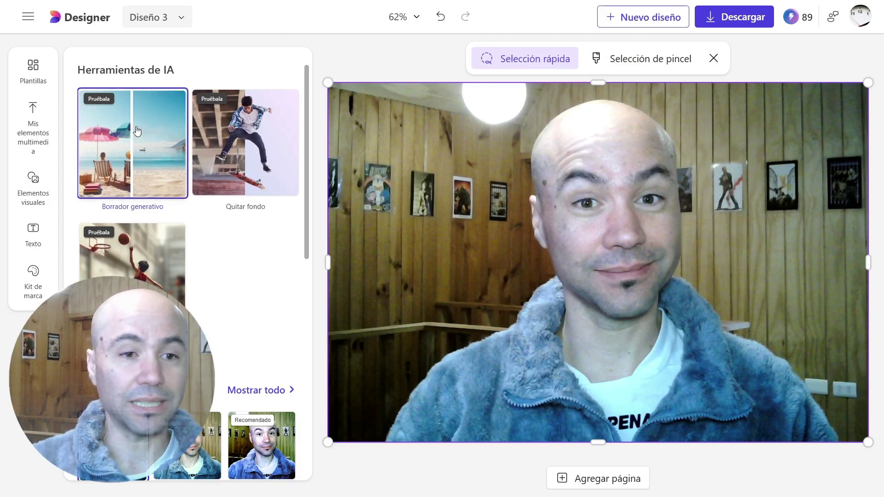
- Mark the right-wall posters, including the strip beside the head, and erase them
left_click(421, 177)
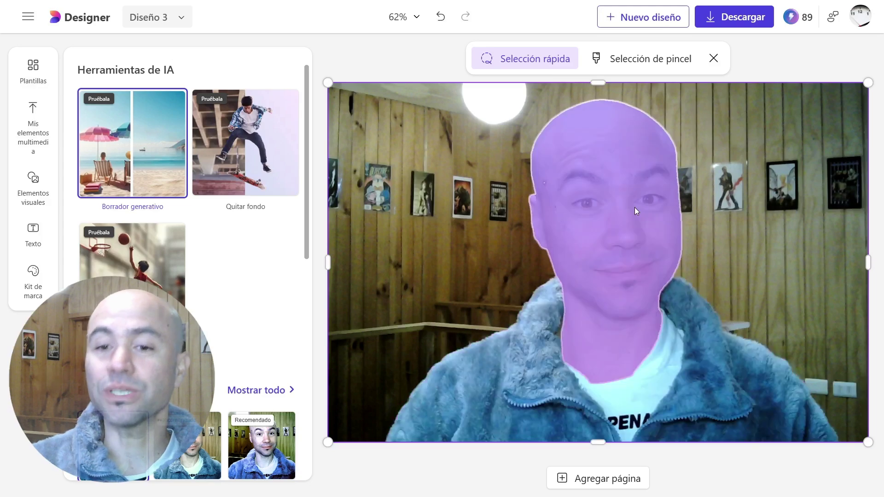
left_click(770, 264)
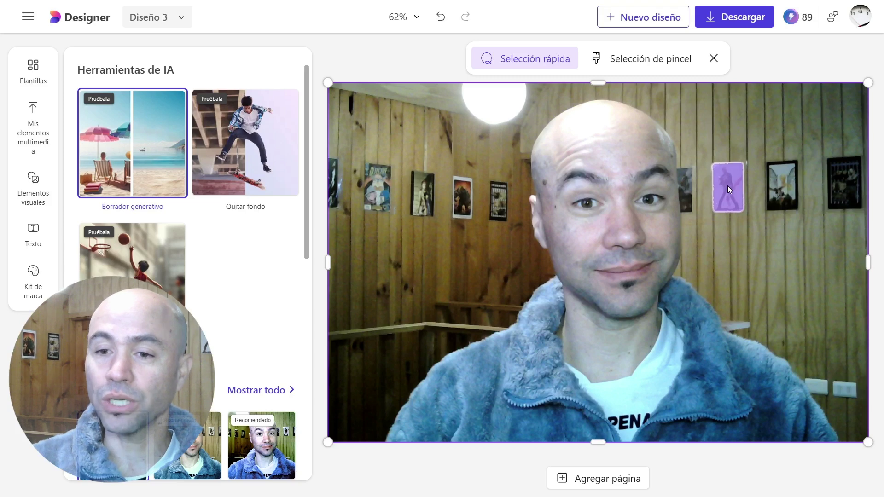
left_click(728, 186)
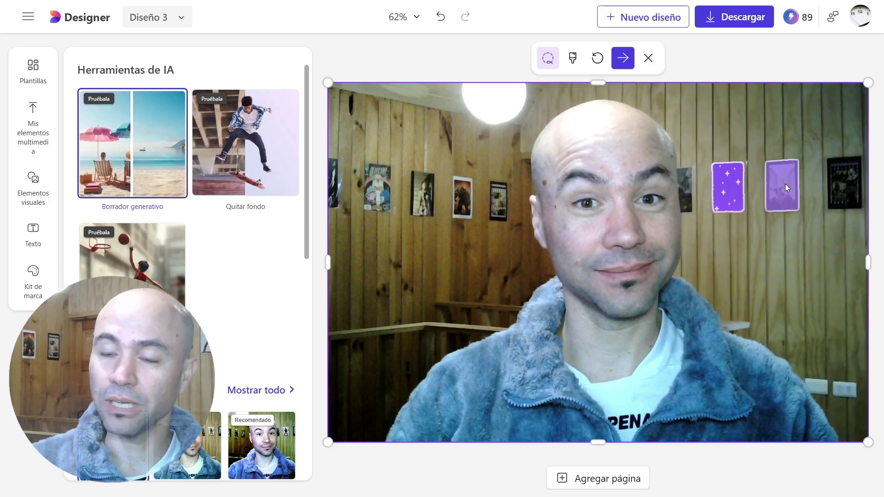
left_click(786, 184)
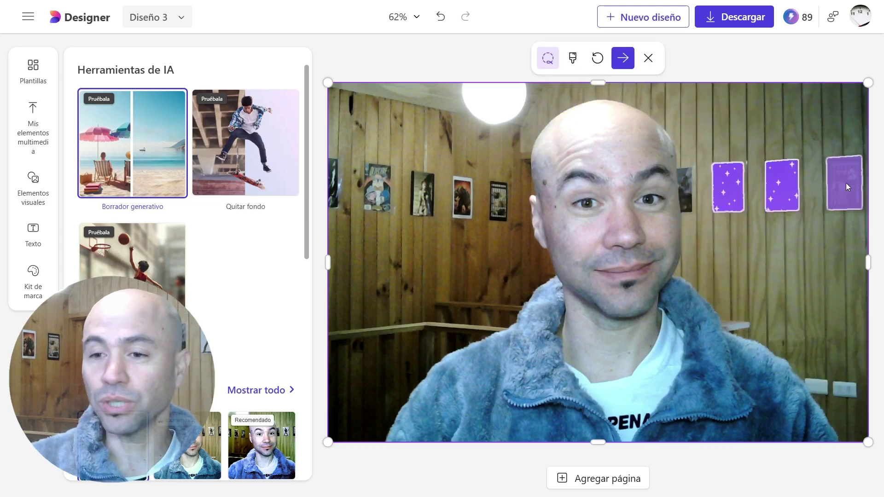
left_click(847, 183)
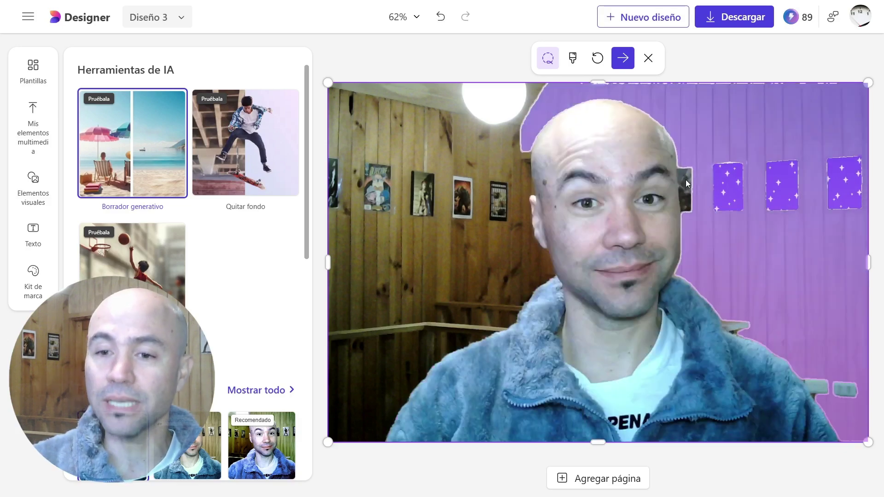
left_click(681, 183)
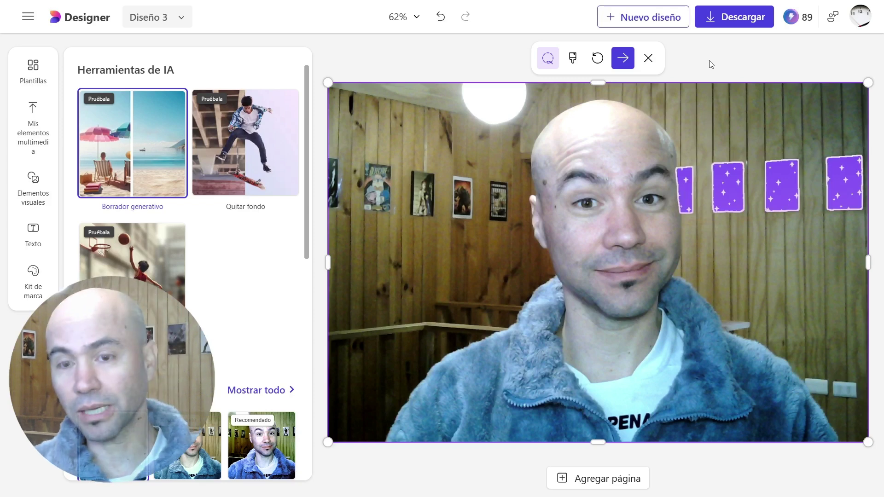
mouse_move(623, 58)
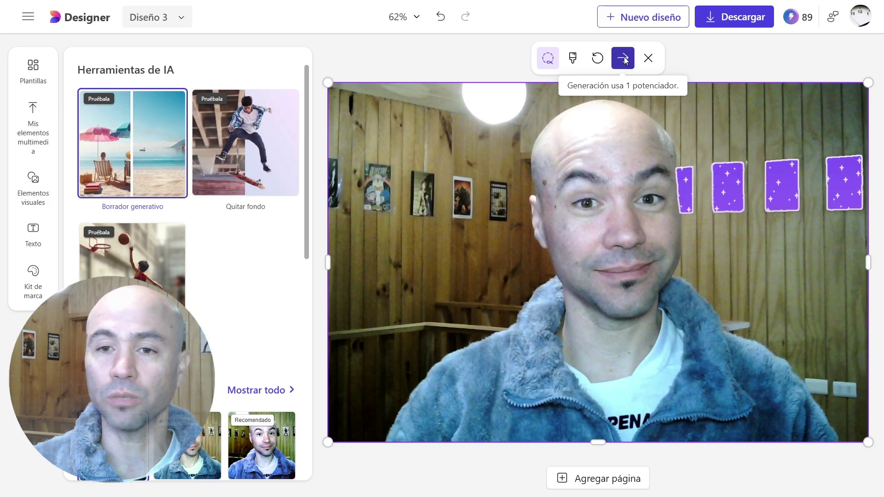
left_click(624, 59)
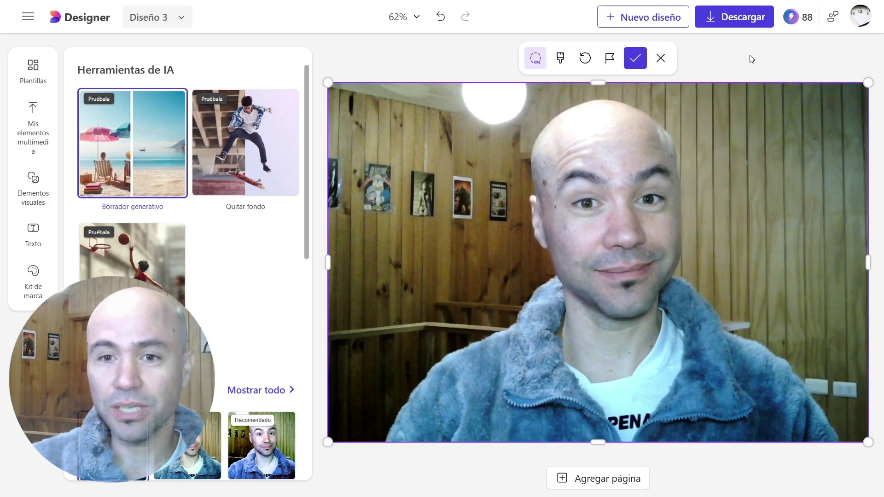
- Save the erased photo and compare before and after using undo and redo
left_click(441, 18)
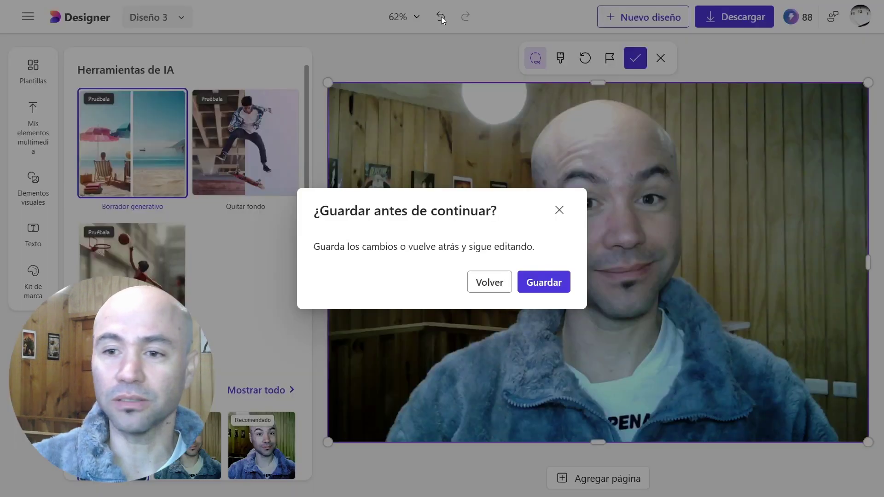
left_click(543, 290)
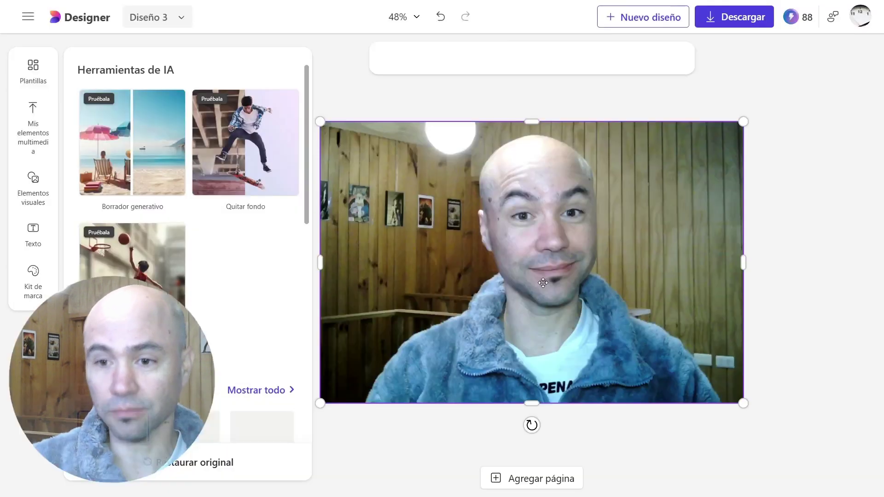
left_click(434, 19)
left_click(440, 19)
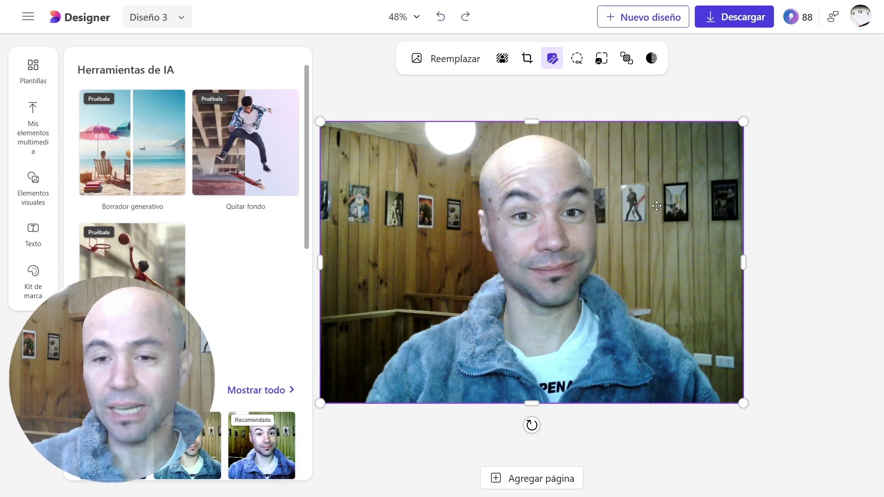
left_click(465, 17)
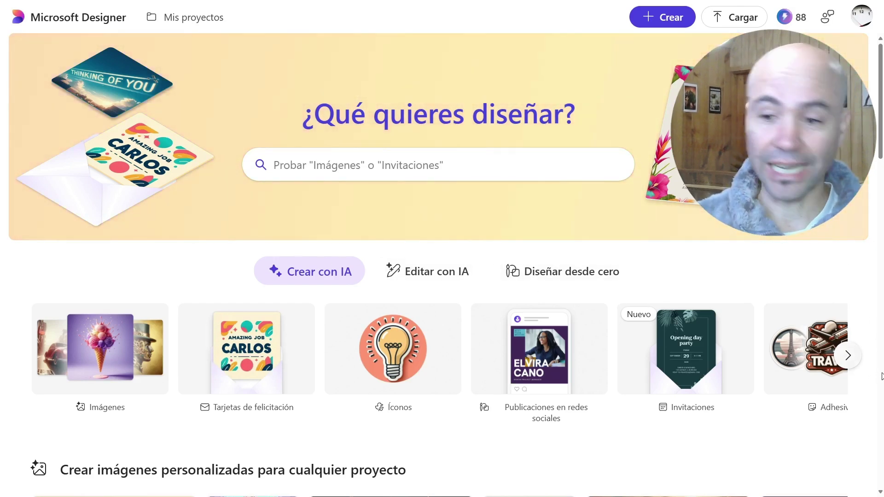
- Advance the home carousel two pages right and start a new collage from the Collages card
left_click(848, 355)
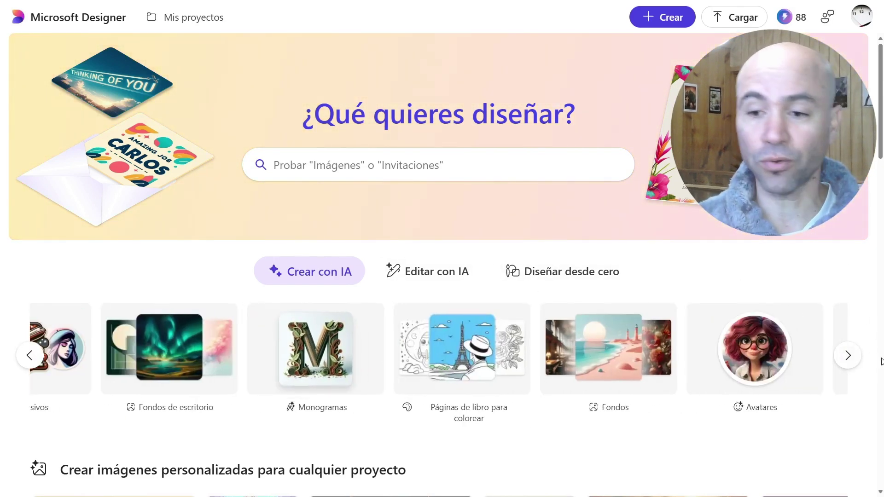
left_click(848, 355)
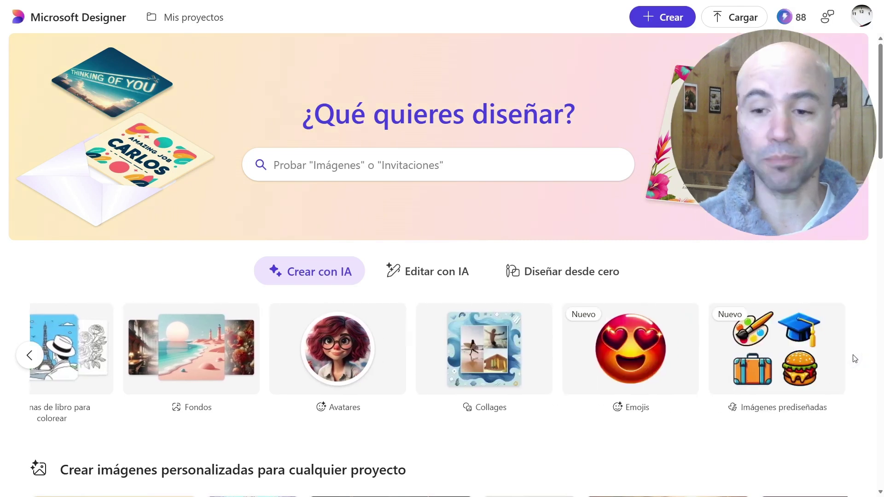
left_click(479, 346)
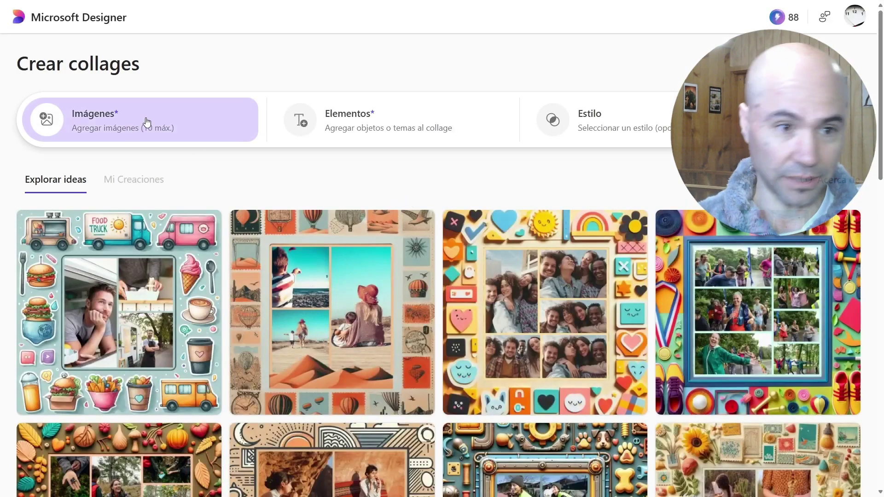
- Try the collage elements field and look through the available collage styles
left_click(348, 130)
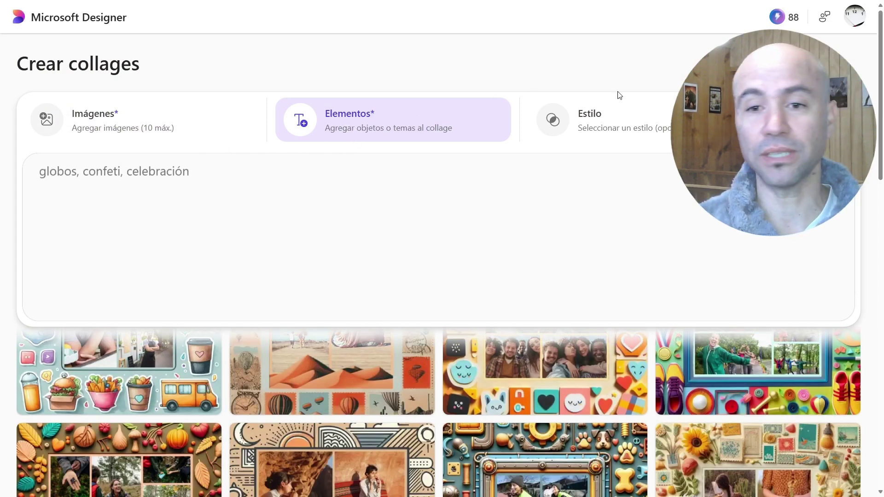
left_click(607, 122)
scroll(666, 270, "down", 3)
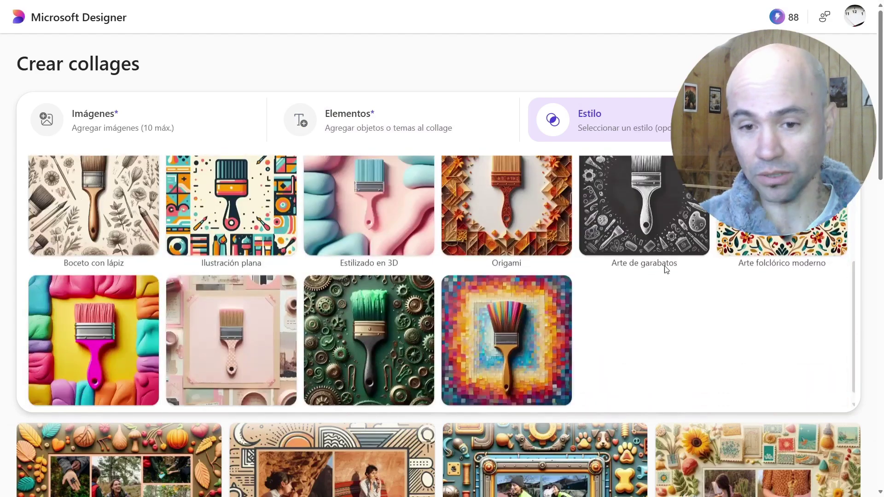
left_click(602, 71)
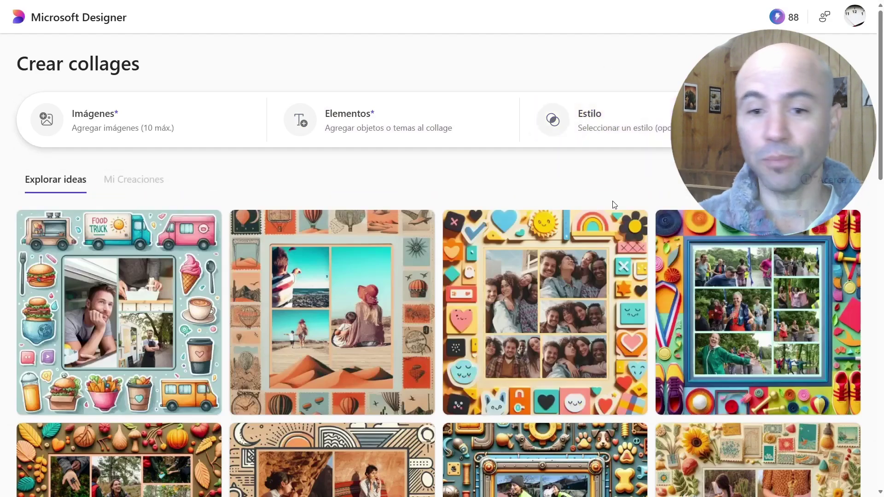
- Browse the collage idea gallery, then return to the Designer home page via the logo
scroll(565, 321, "down", 6)
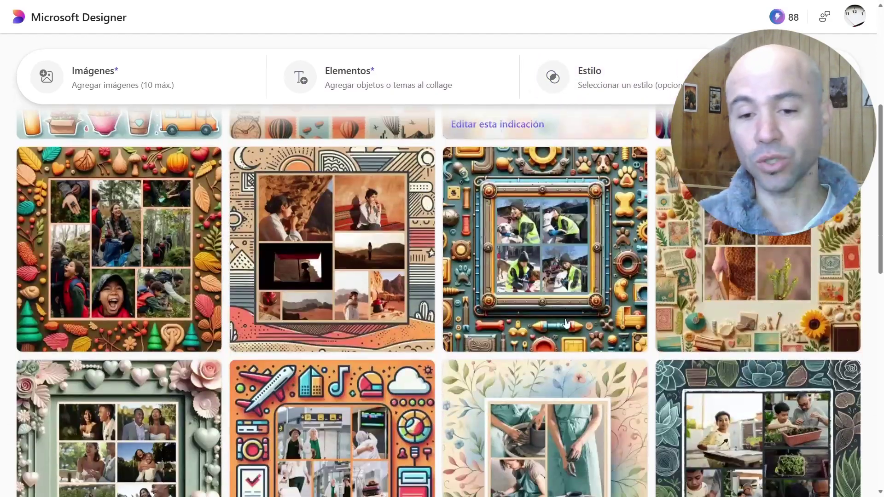
mouse_move(119, 250)
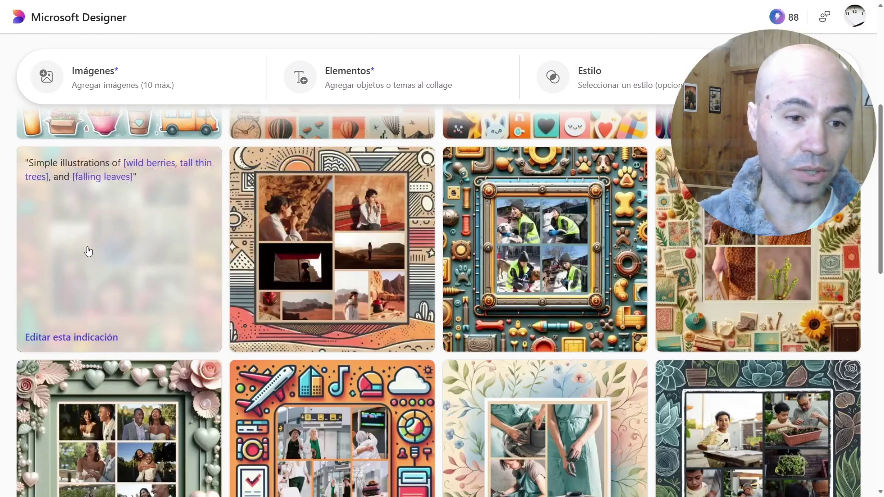
scroll(341, 256, "down", 3)
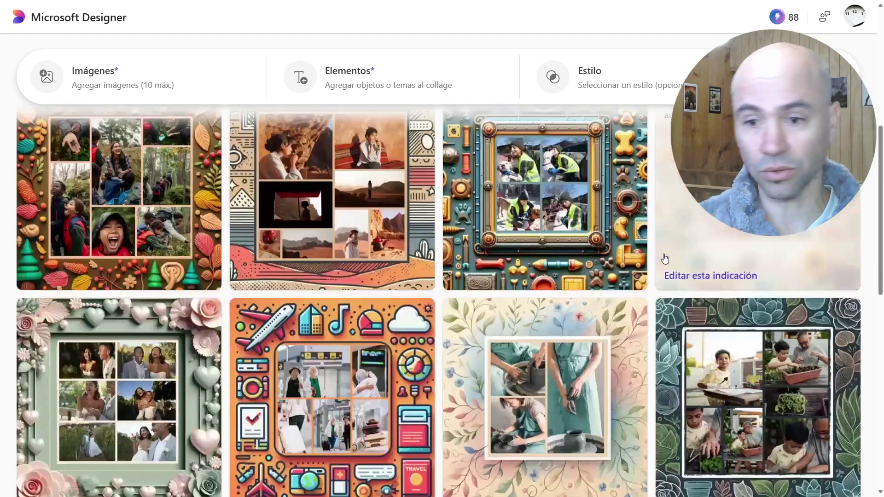
scroll(355, 295, "down", 3)
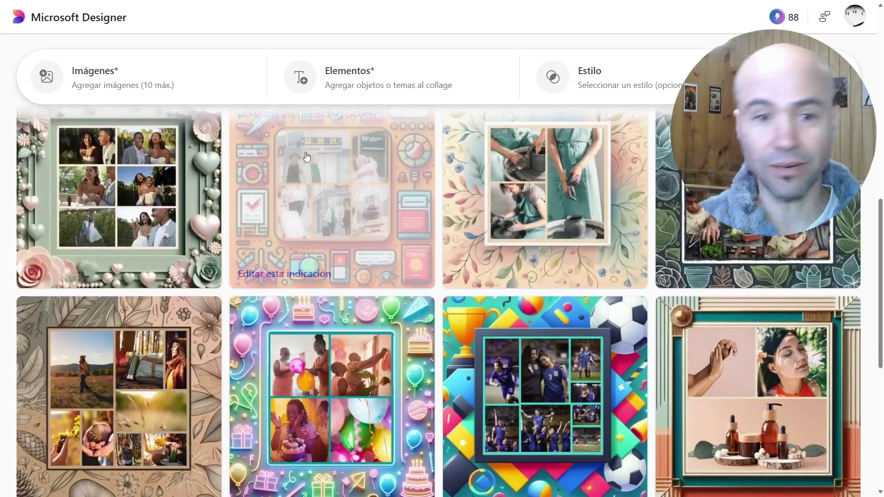
scroll(299, 278, "up", 3)
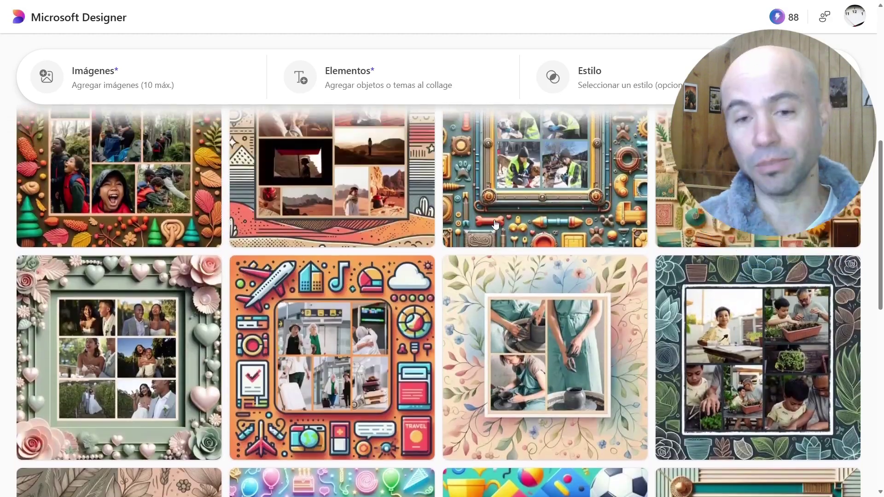
scroll(266, 163, "up", 9)
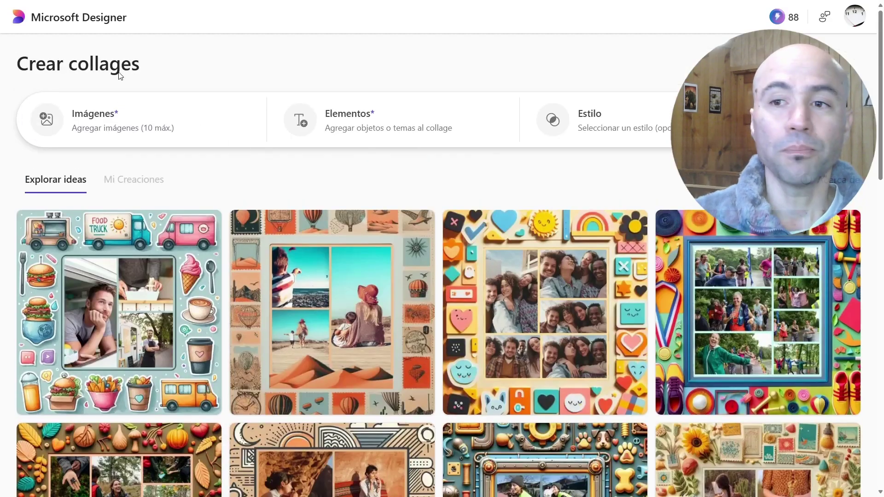
left_click(545, 218)
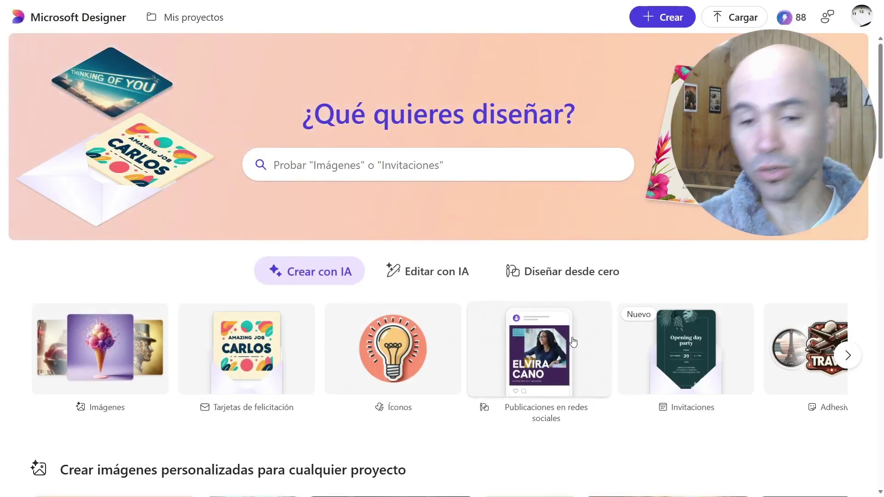
- Start a new 'Publicaciones en redes sociales' design from the Crear con IA section
scroll(515, 342, "down", 2)
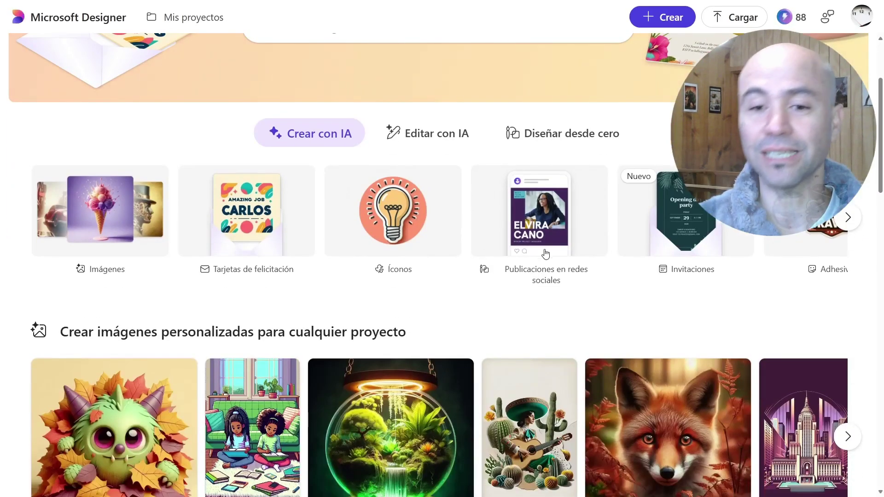
left_click(545, 223)
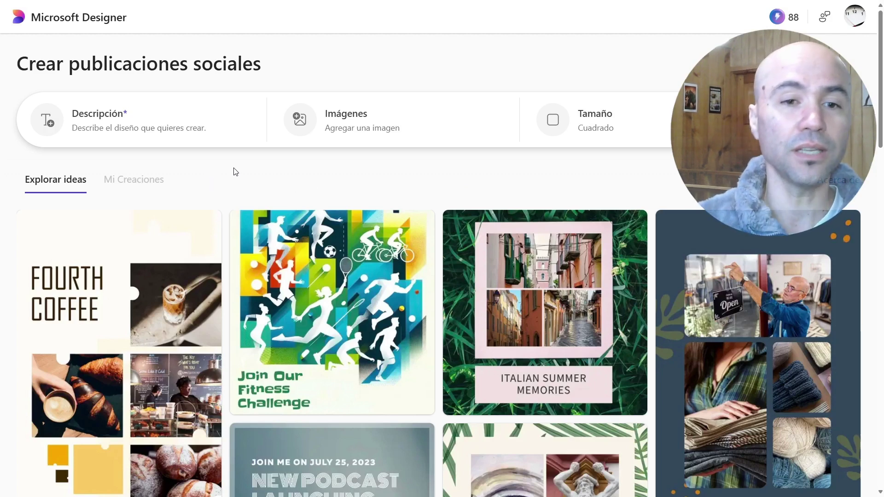
- Attach the robot thinker image and the webcam photo from Cargado en Designer
left_click(368, 123)
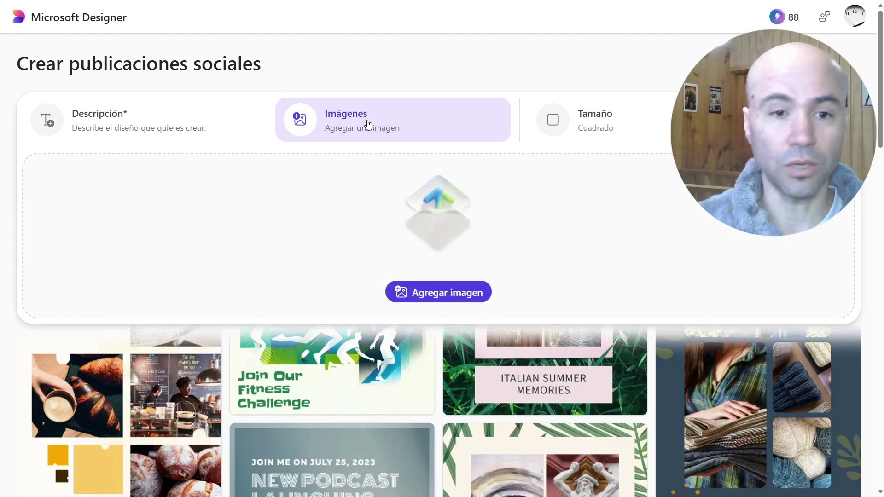
left_click(432, 292)
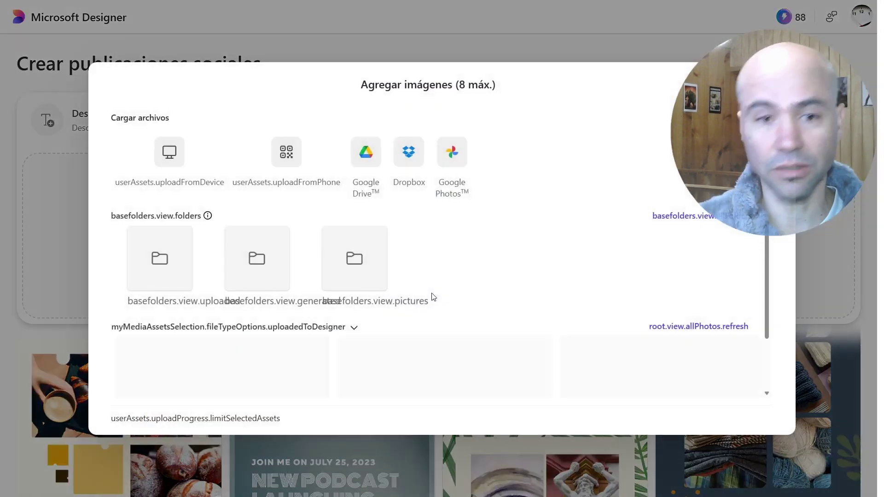
scroll(371, 277, "down", 2)
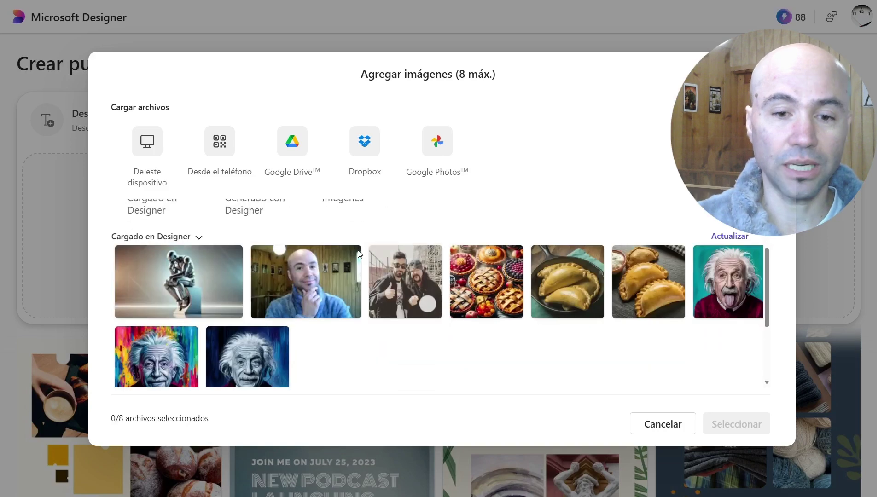
left_click(216, 283)
left_click(273, 276)
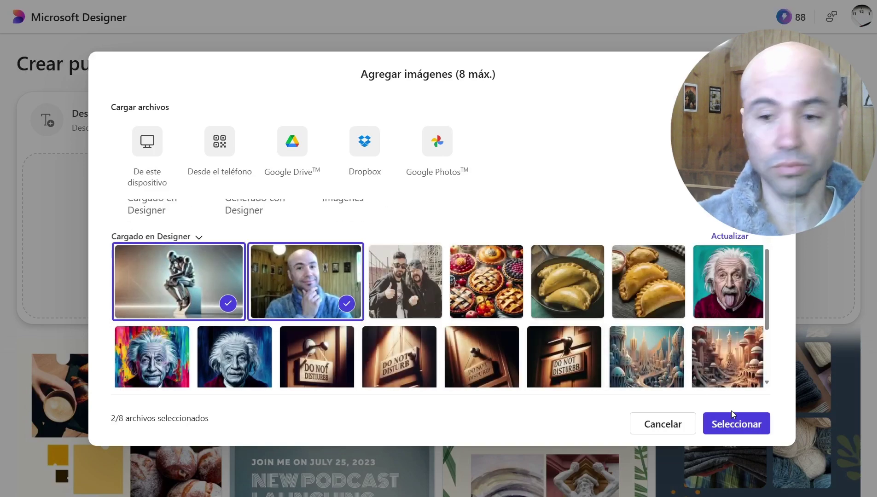
left_click(747, 427)
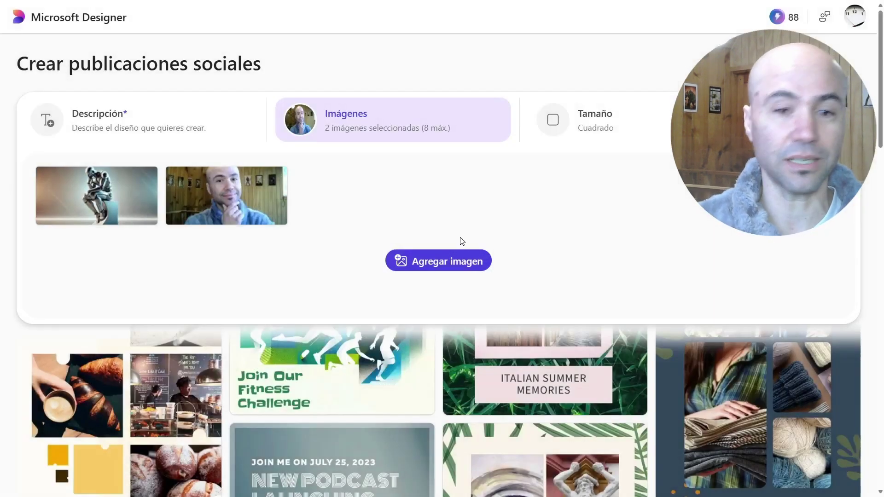
- Reselect the images so the webcam photo comes first, followed by the robot thinker
left_click(445, 260)
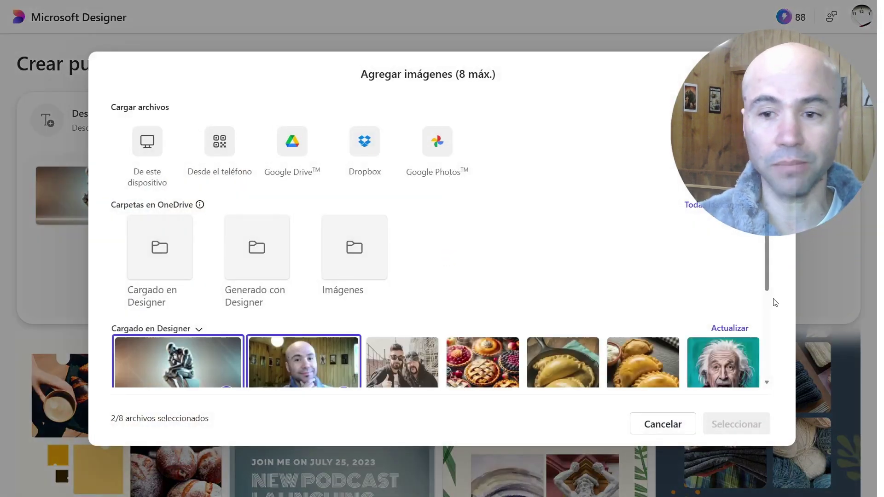
left_click(297, 367)
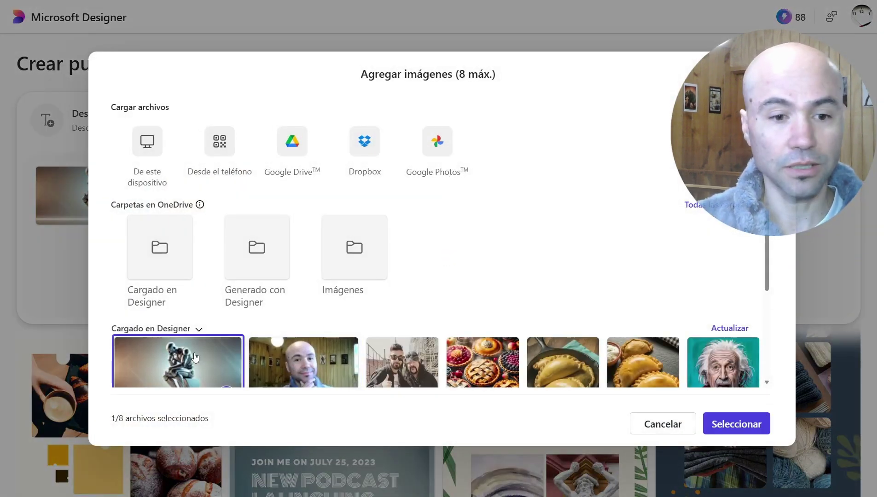
left_click(223, 361)
left_click(223, 362)
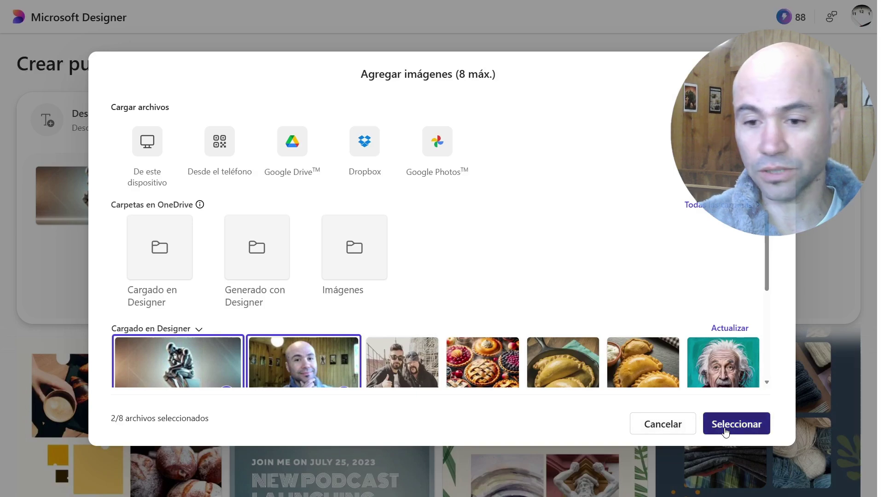
left_click(726, 432)
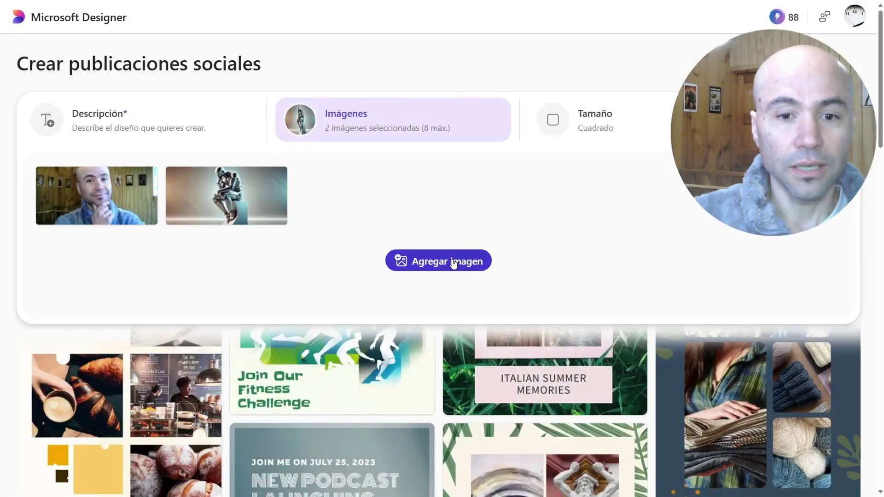
left_click(116, 124)
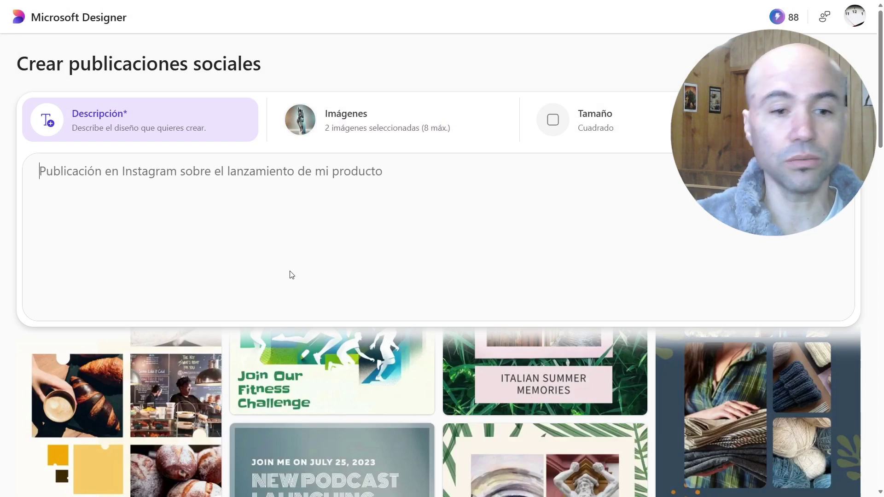
- Paste the 'Máquinas que piensan' talk description, set size to Vertical 1080 x 1920, and generate
type("publicación para promocionar la charla \"Máquinas que piensan\"")
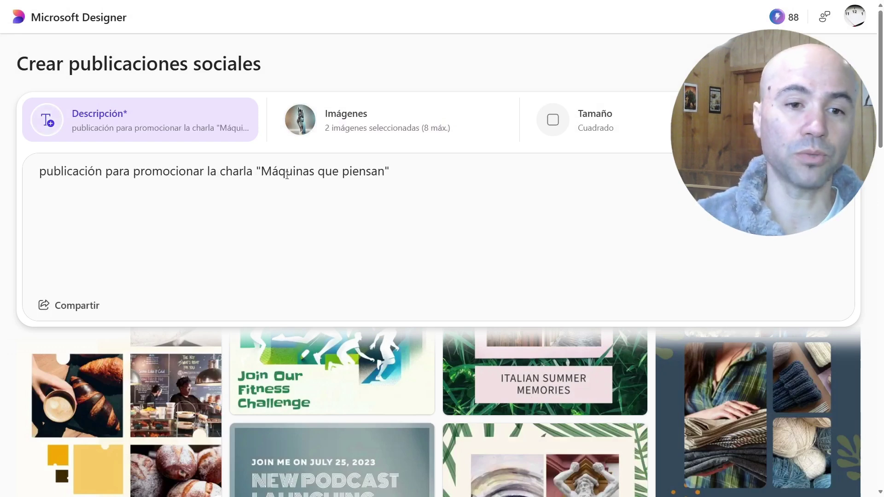
left_click(604, 128)
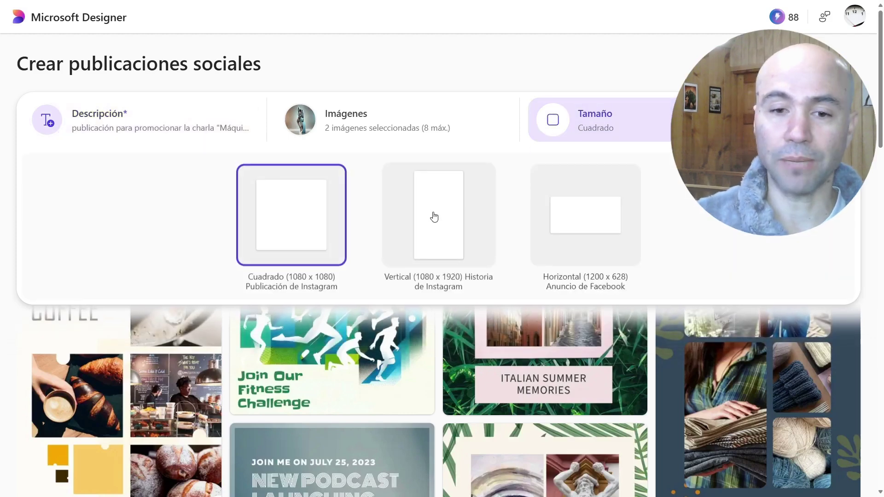
left_click(449, 215)
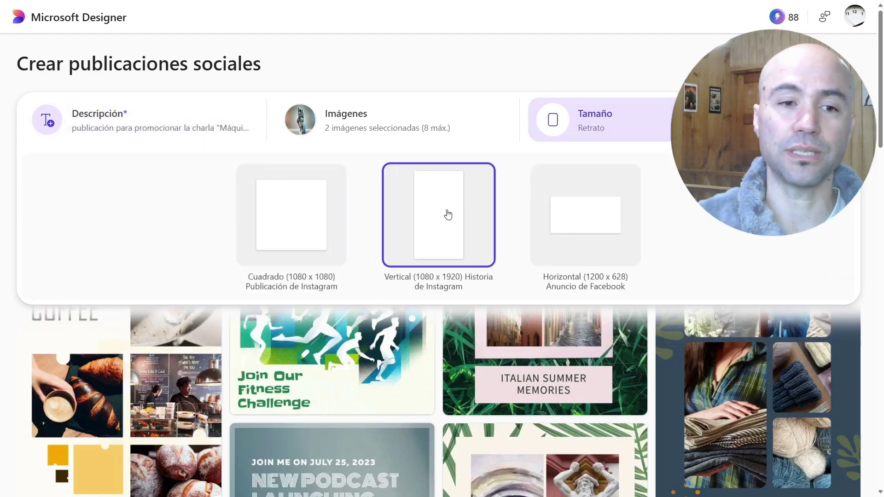
left_click(198, 122)
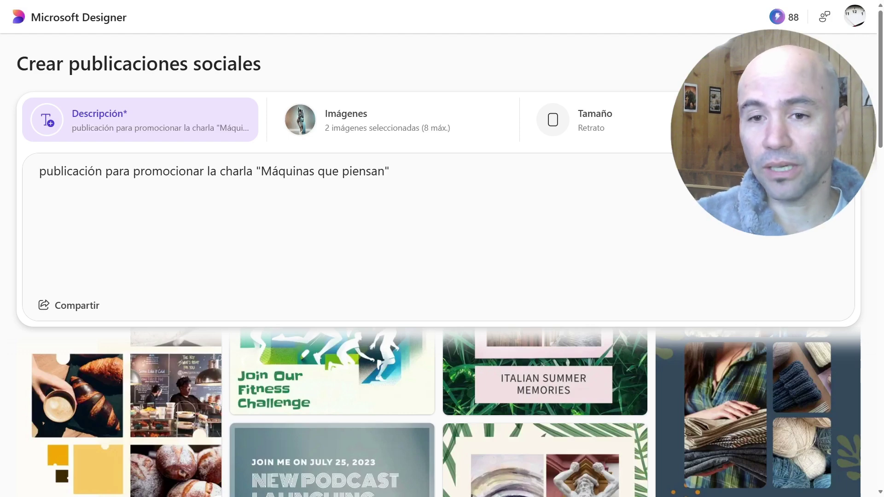
key("Return")
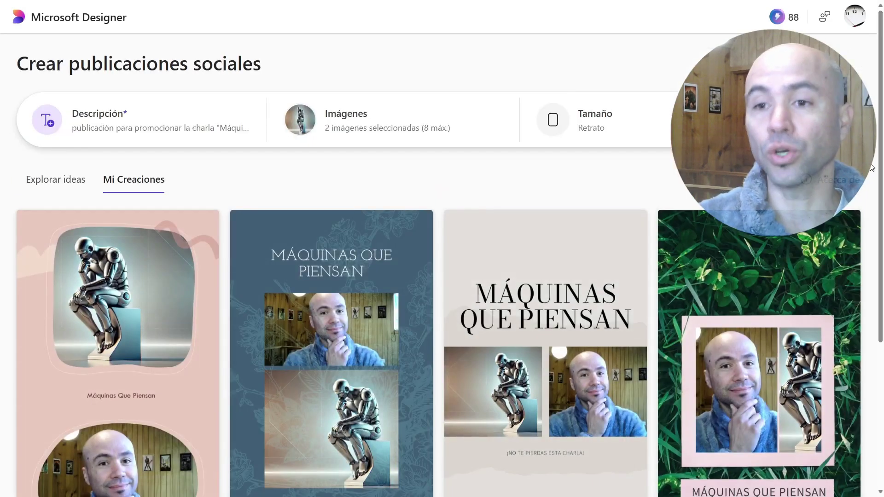
- Review the portrait 'Máquinas que piensan' designs in Mi Creaciones as new layout variations load
scroll(872, 168, "down", 1)
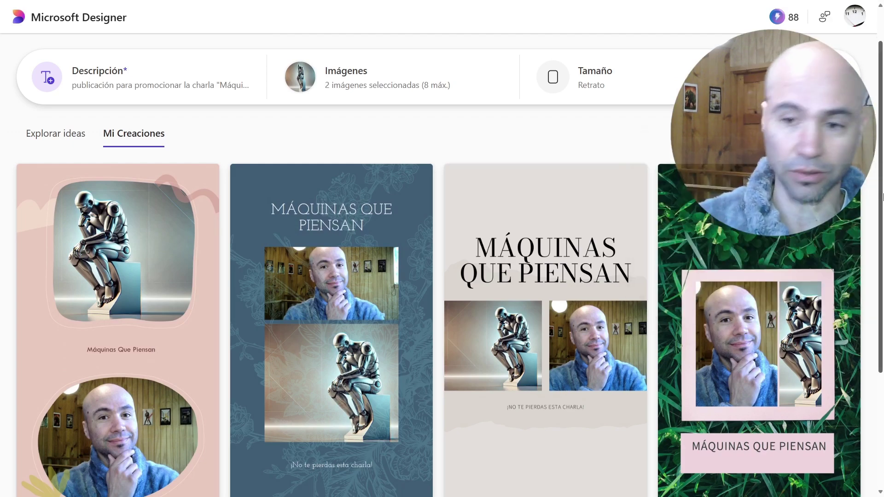
scroll(883, 197, "down", 1)
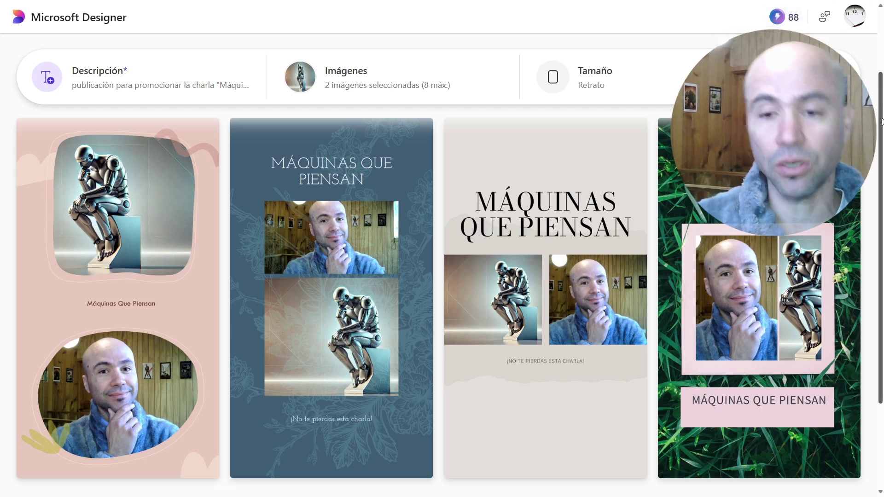
scroll(882, 127, "up", 2)
scroll(880, 122, "down", 2)
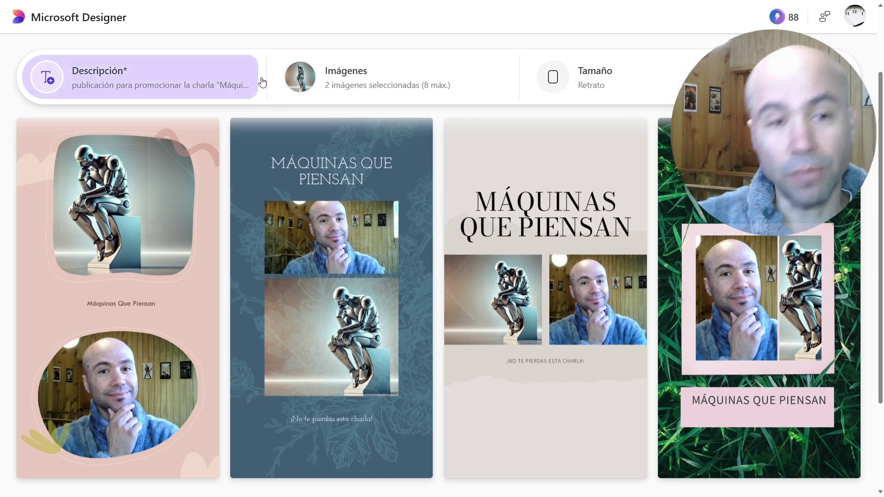
mouse_move(546, 297)
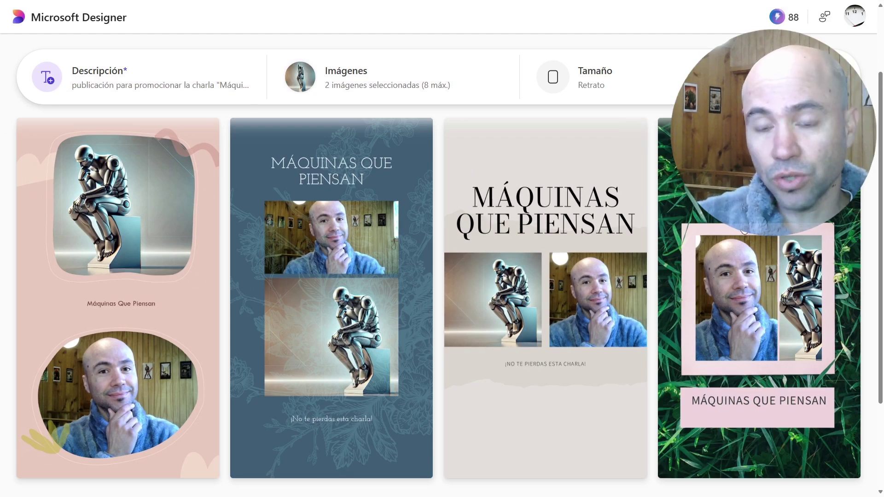
scroll(489, 238, "down", 1)
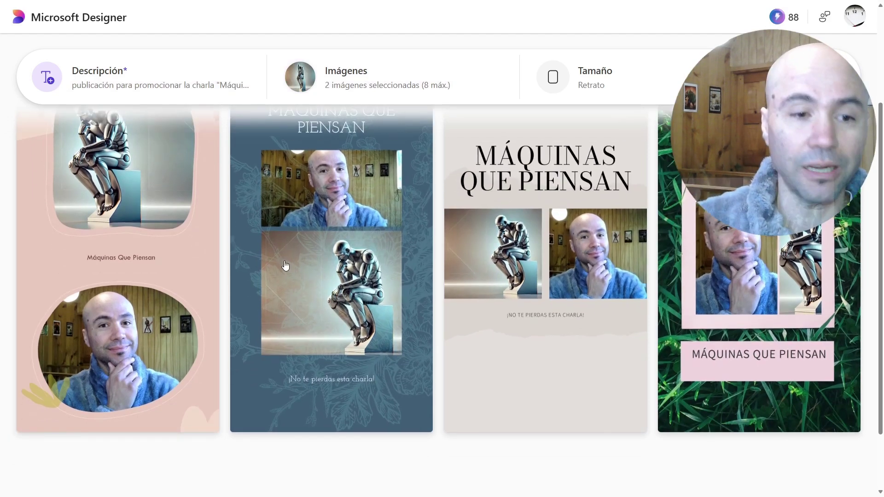
scroll(276, 267, "up", 3)
scroll(610, 322, "down", 1)
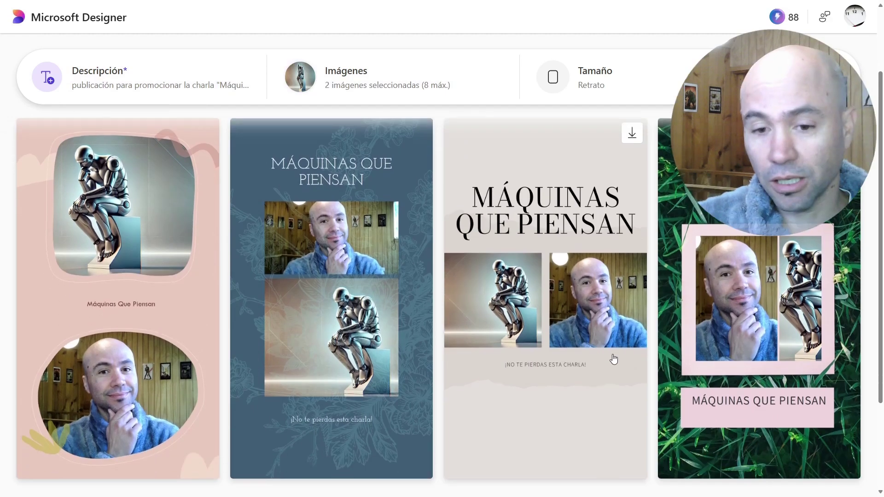
scroll(760, 322, "up", 1)
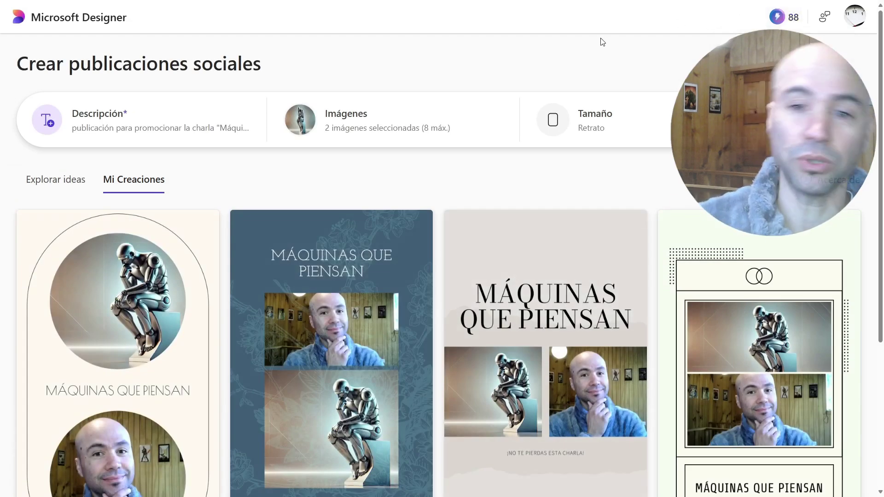
scroll(602, 42, "down", 1)
scroll(421, 103, "down", 1)
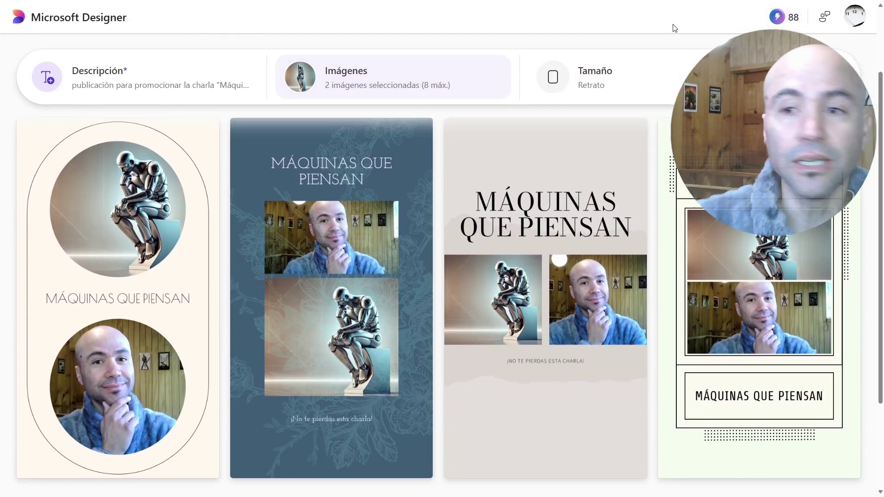